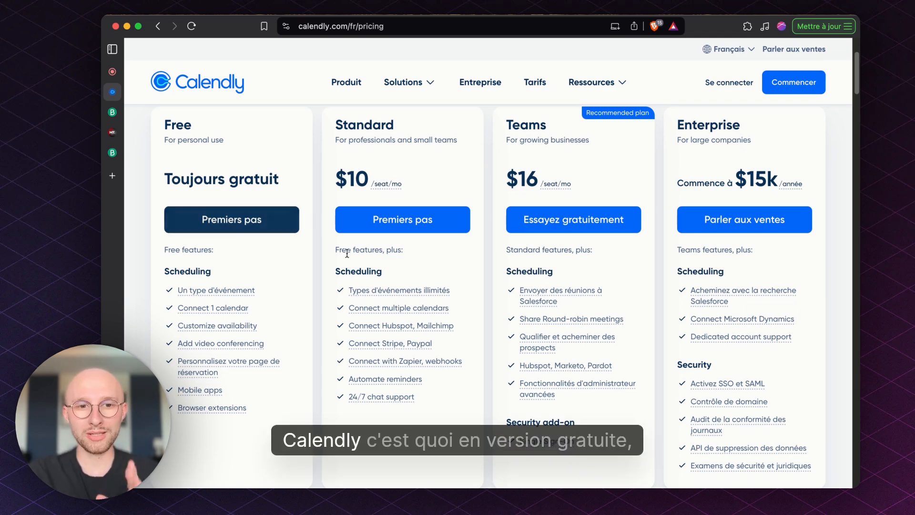
Examine the Calendly pricing cards and the feature comparison table, focusing on what the Free plan includes and lacks.
scroll(456, 275, "down", 10)
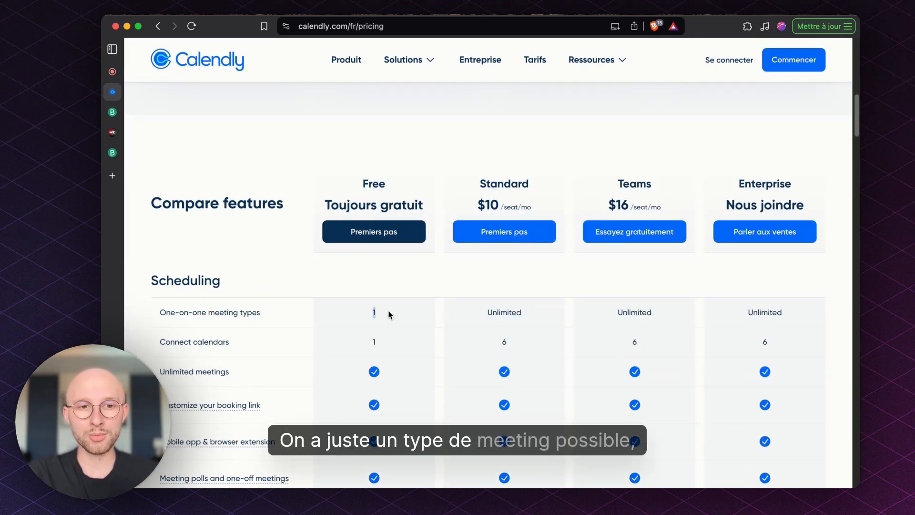
scroll(389, 316, "down", 1)
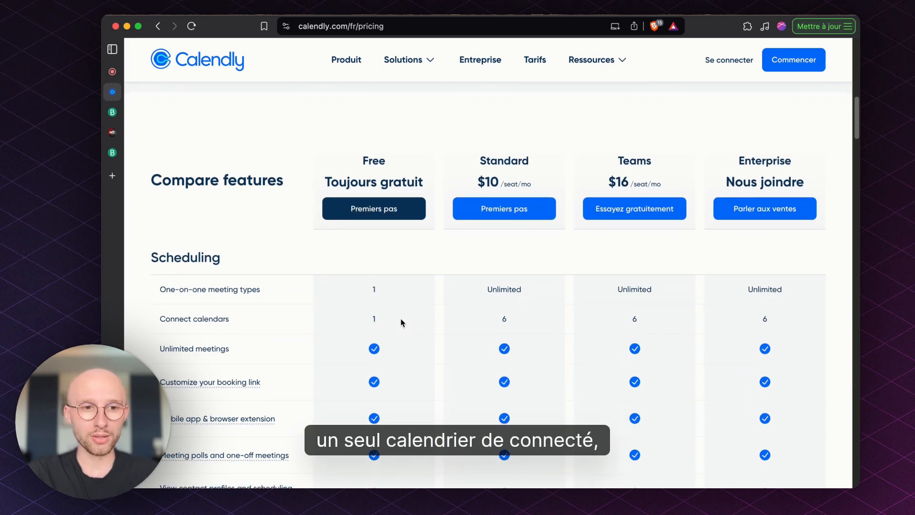
scroll(400, 322, "down", 5)
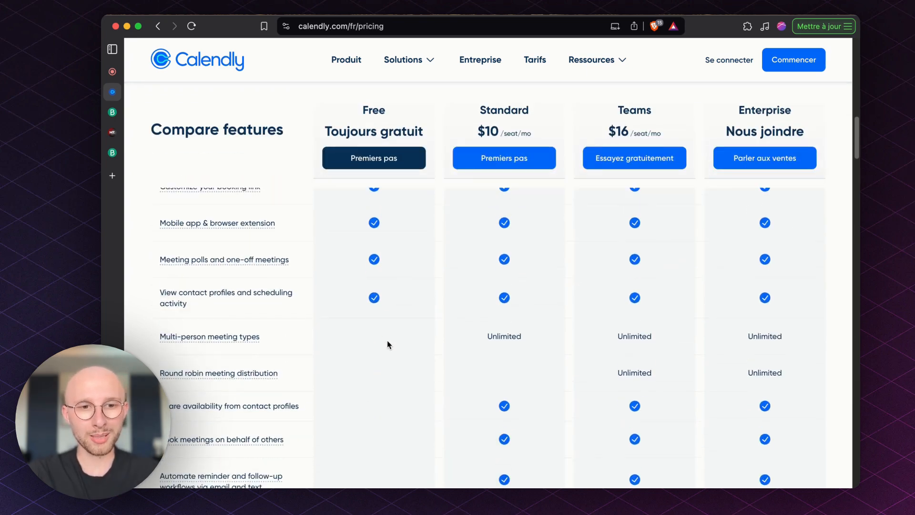
scroll(387, 340, "down", 1)
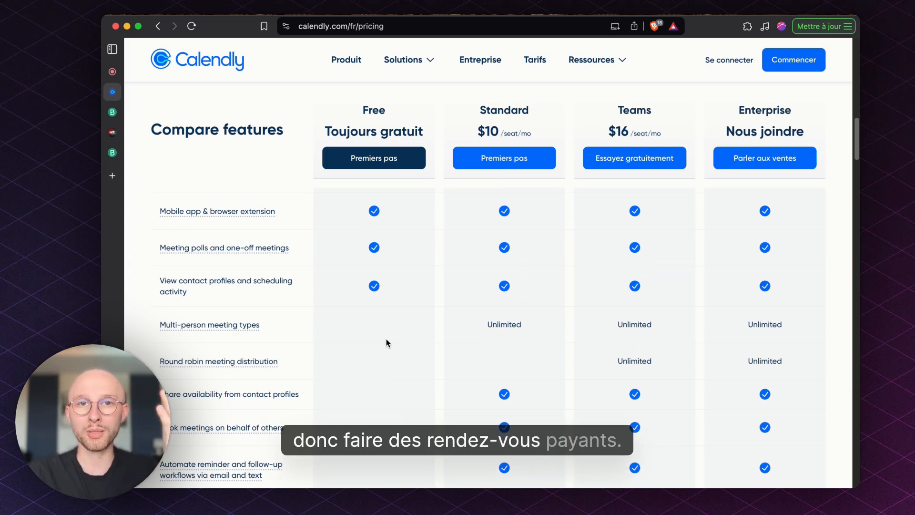
scroll(386, 342, "down", 1)
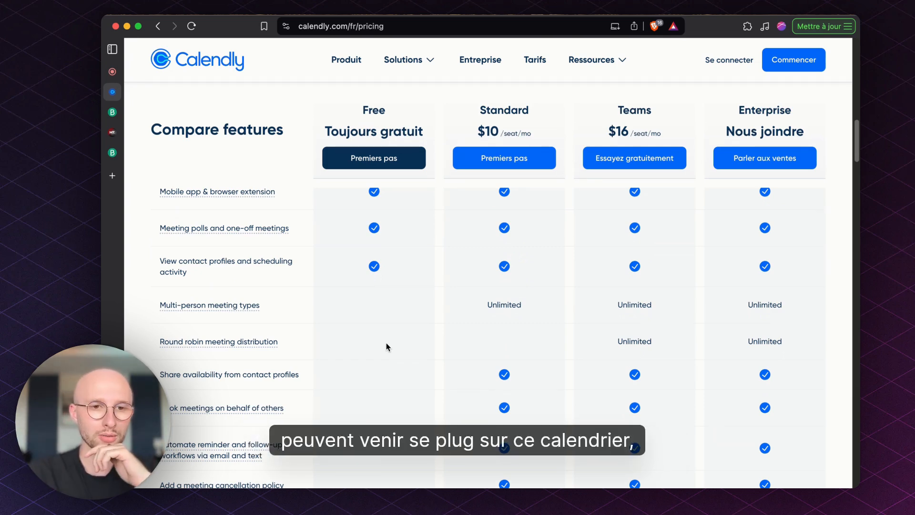
scroll(386, 343, "down", 4)
scroll(386, 343, "down", 1)
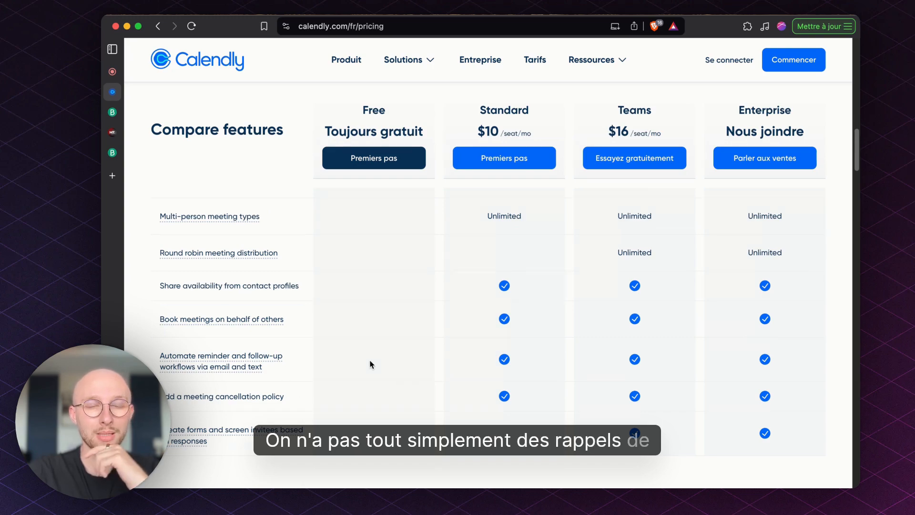
scroll(371, 365, "up", 10)
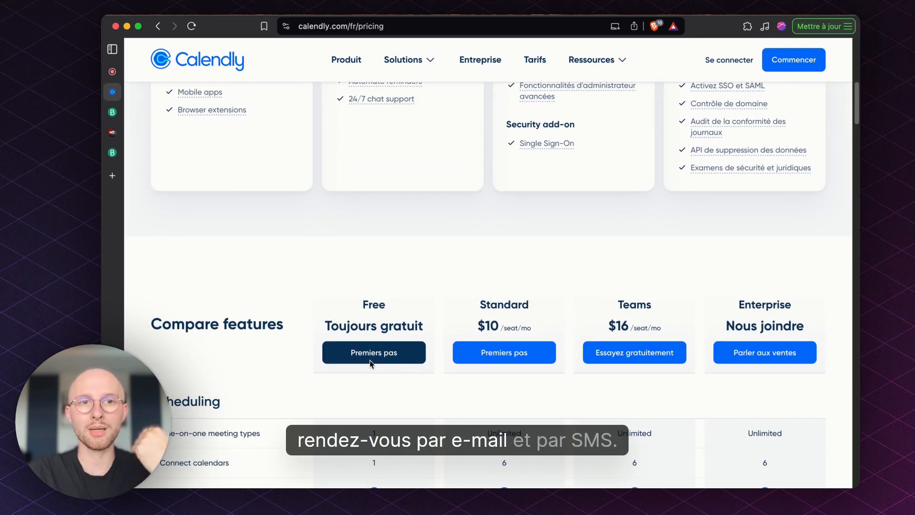
scroll(371, 364, "up", 5)
scroll(367, 335, "up", 2)
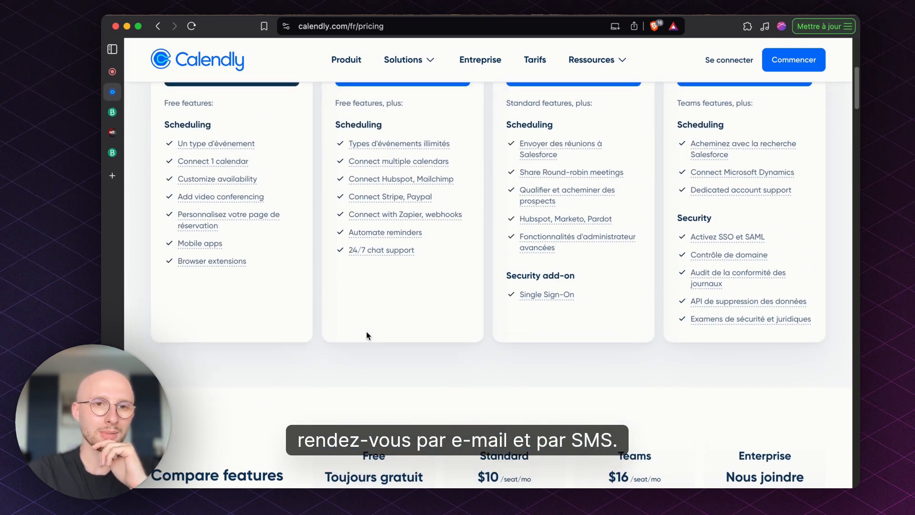
scroll(296, 286, "up", 7)
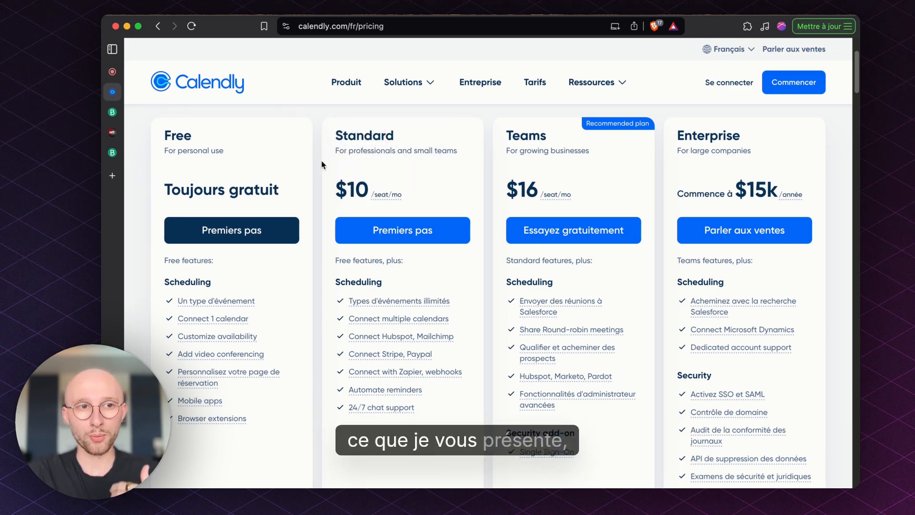
Switch to the Brevo Meetings page and open the "Audit gratuit IA et Automatisations" meeting type for editing.
left_click(111, 109)
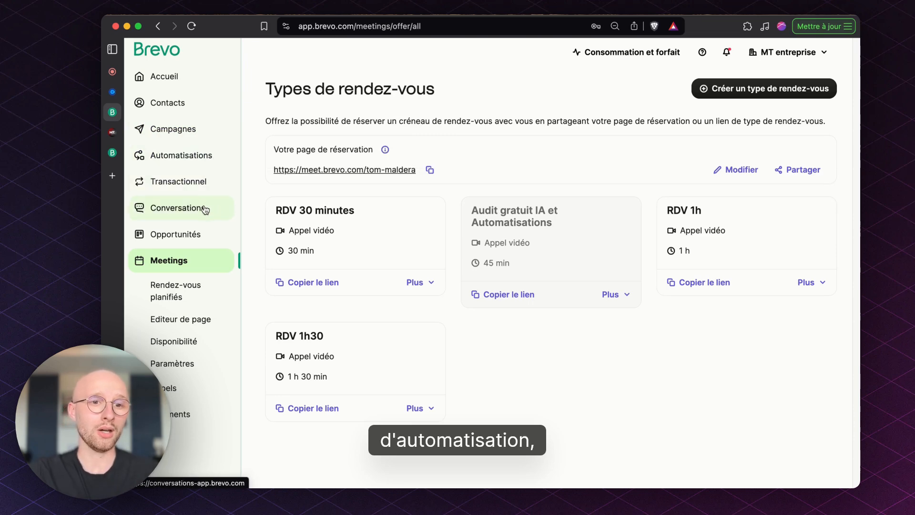
mouse_move(205, 210)
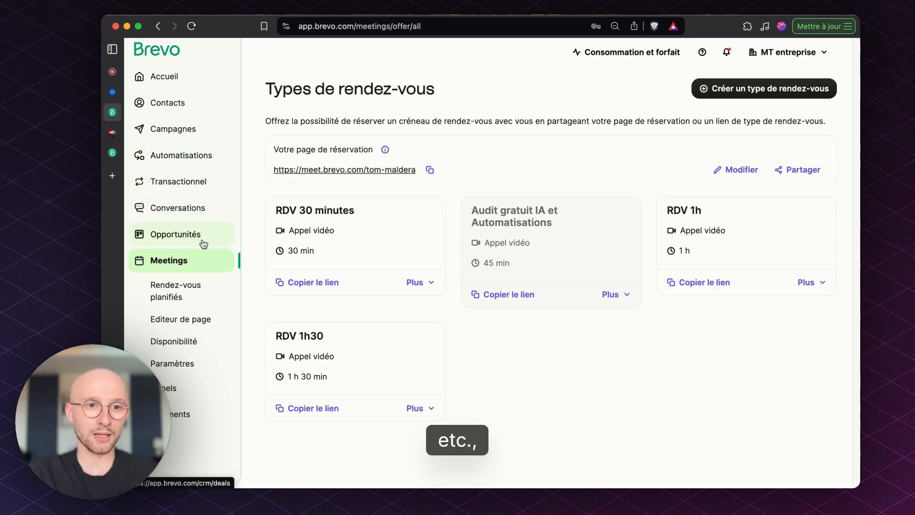
mouse_move(204, 245)
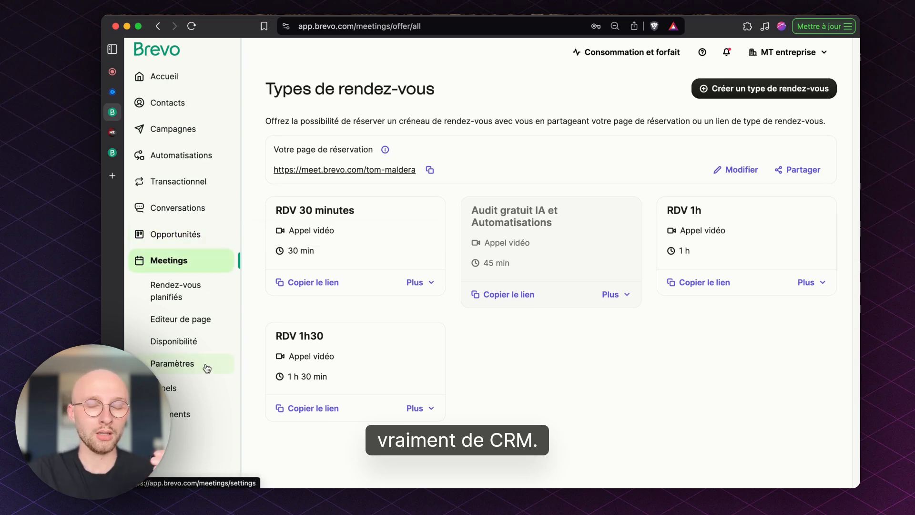
mouse_move(199, 392)
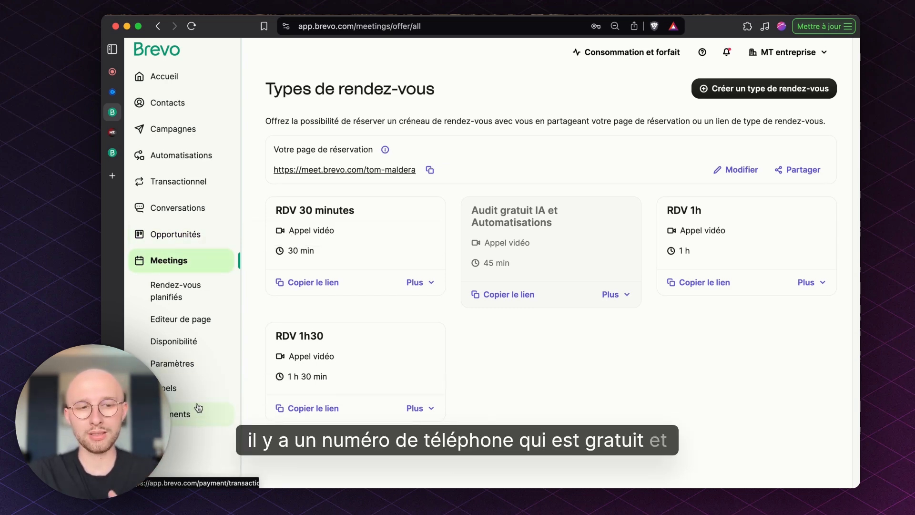
mouse_move(197, 415)
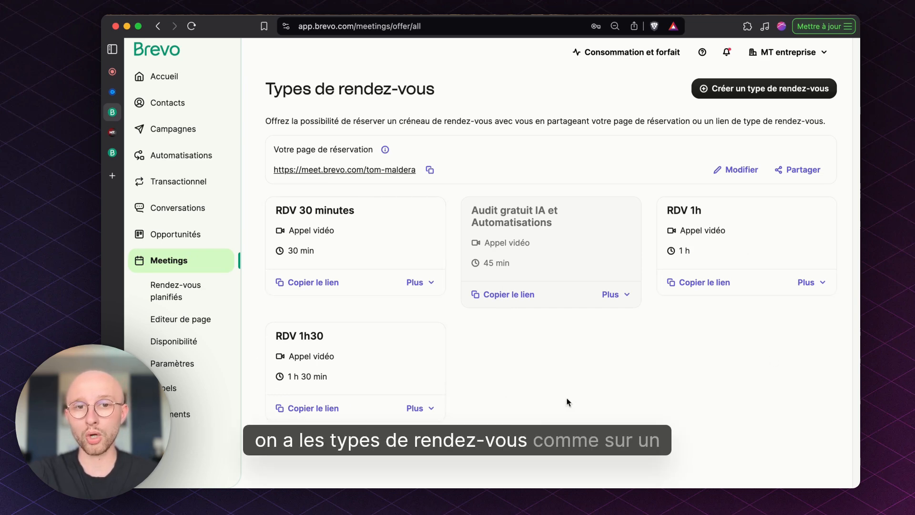
left_click(625, 296)
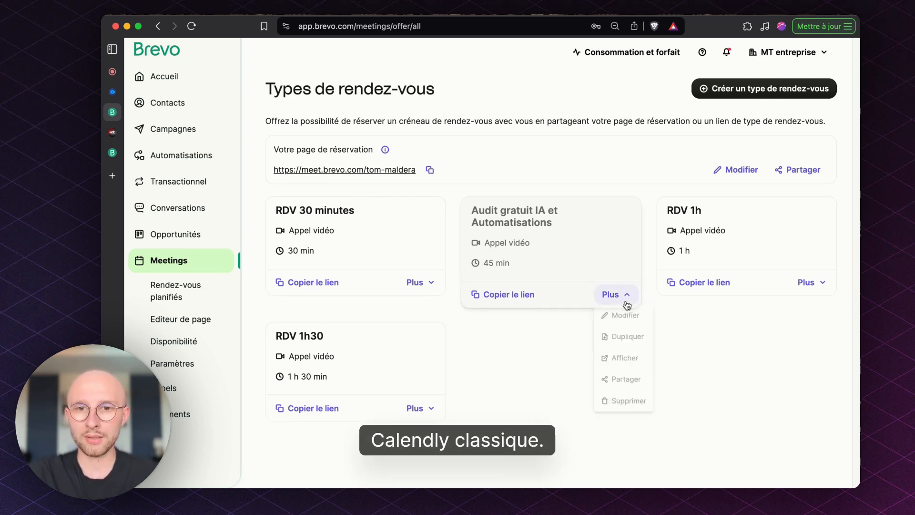
left_click(629, 317)
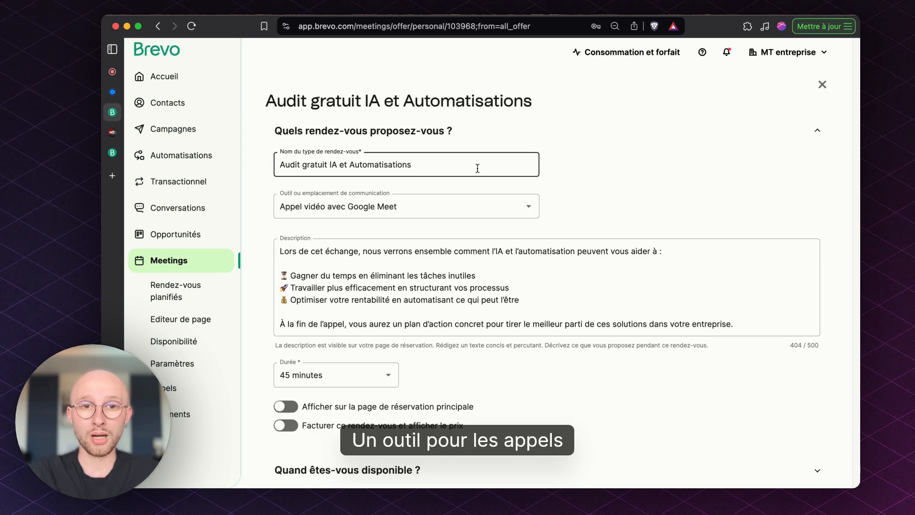
Review the communication tool or location choices and the description text of the meeting type, keeping both as they are.
left_click(444, 206)
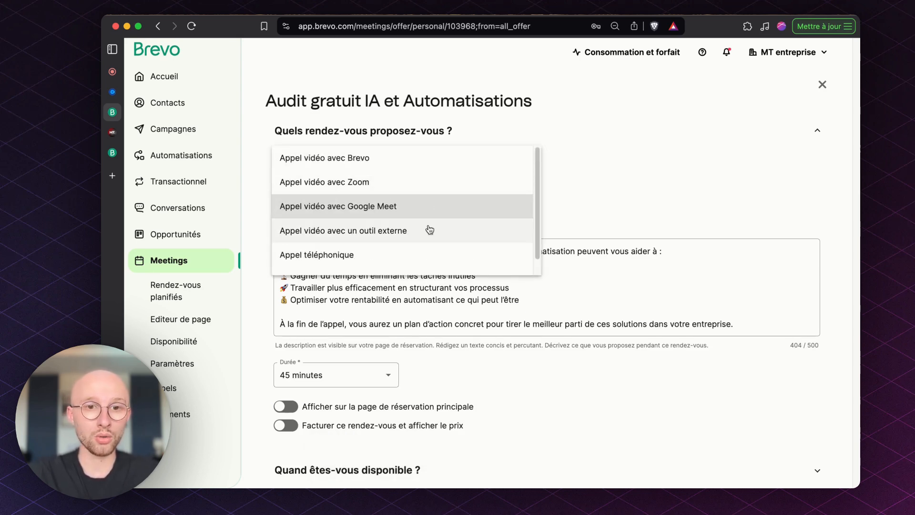
scroll(429, 230, "down", 1)
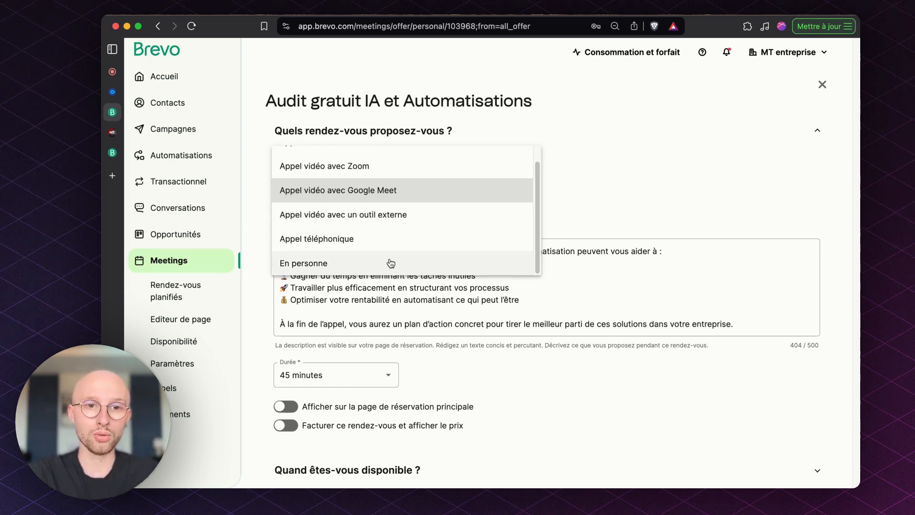
left_click(605, 188)
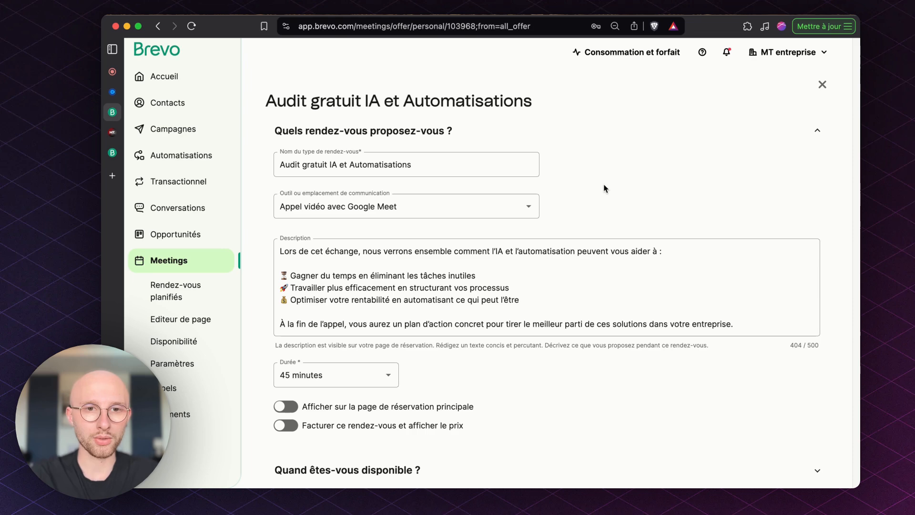
left_click_drag(280, 252, 701, 323)
left_click(756, 321)
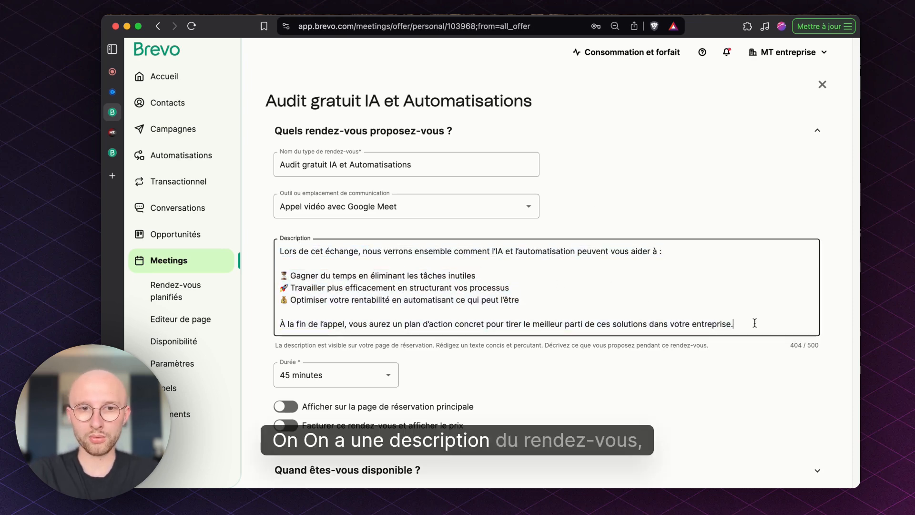
Review the duration choices for the meeting type without changing them, and view the public Brevo booking page.
scroll(751, 319, "down", 3)
left_click(379, 297)
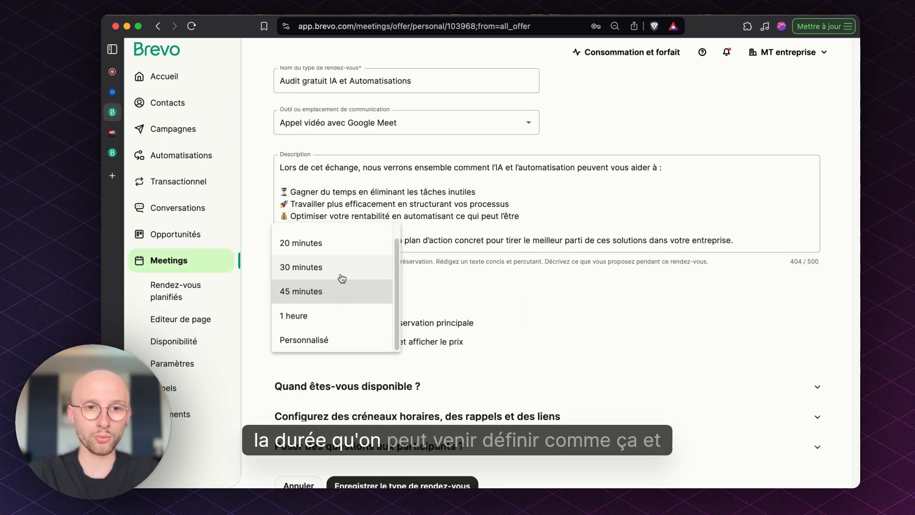
scroll(342, 280, "down", 1)
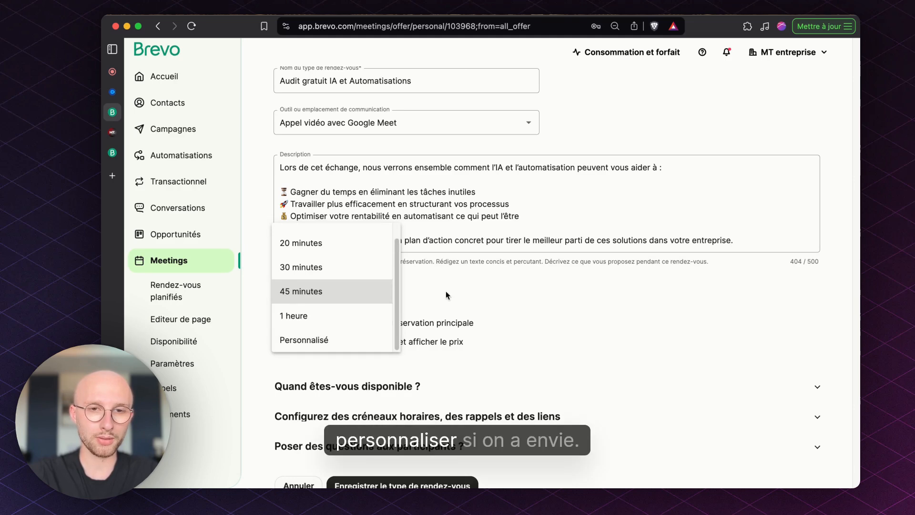
left_click(525, 294)
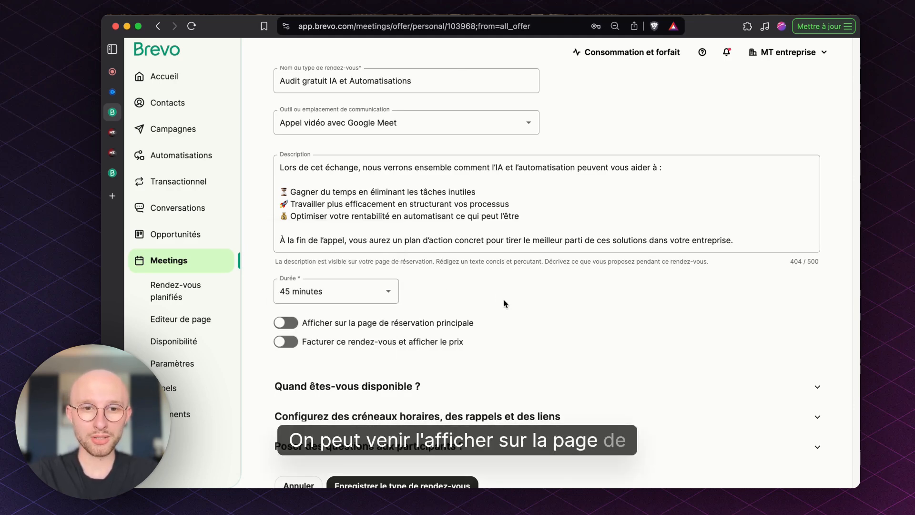
left_click(112, 132)
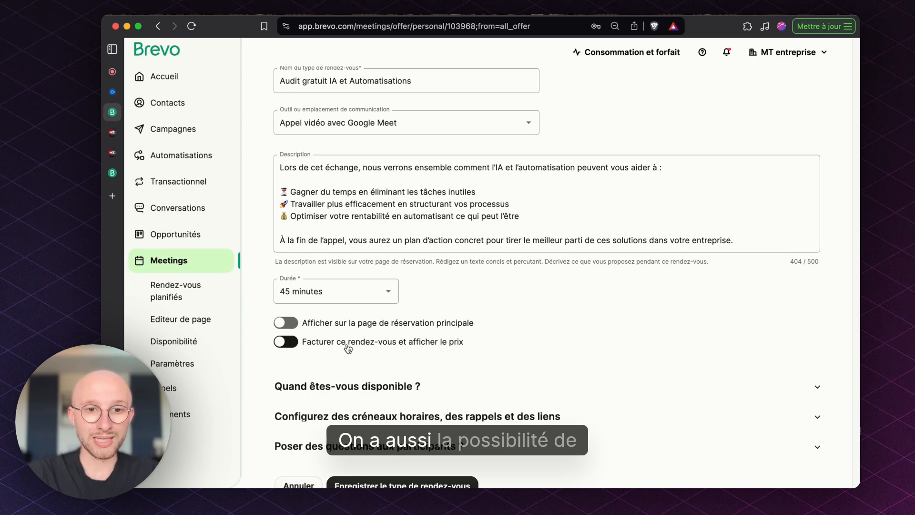
Back in the Brevo meeting type editor, enable billing to show its pre-tax price field, and disable billing again.
left_click(348, 349)
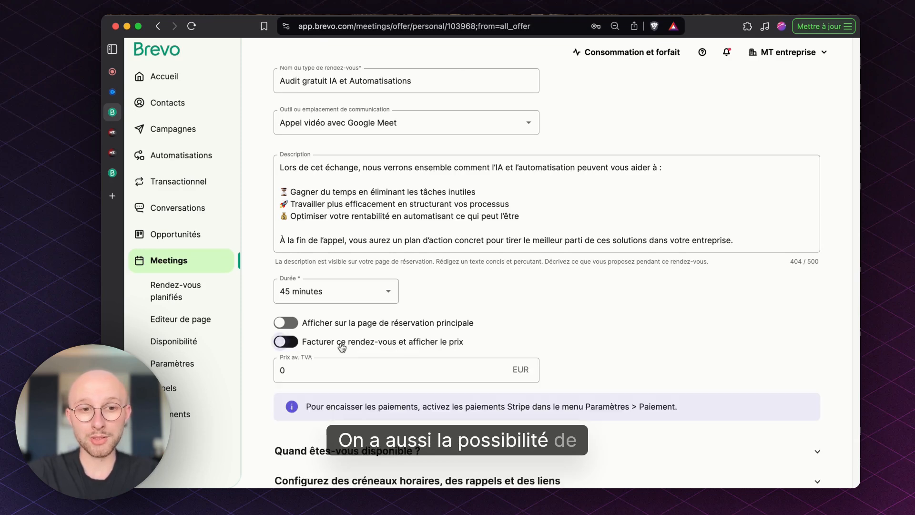
scroll(549, 334, "down", 1)
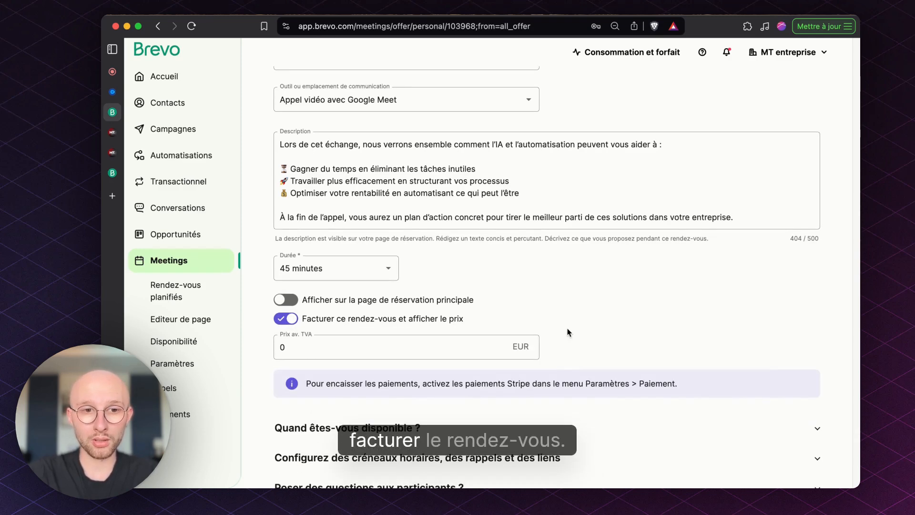
left_click(350, 350)
left_click(367, 328)
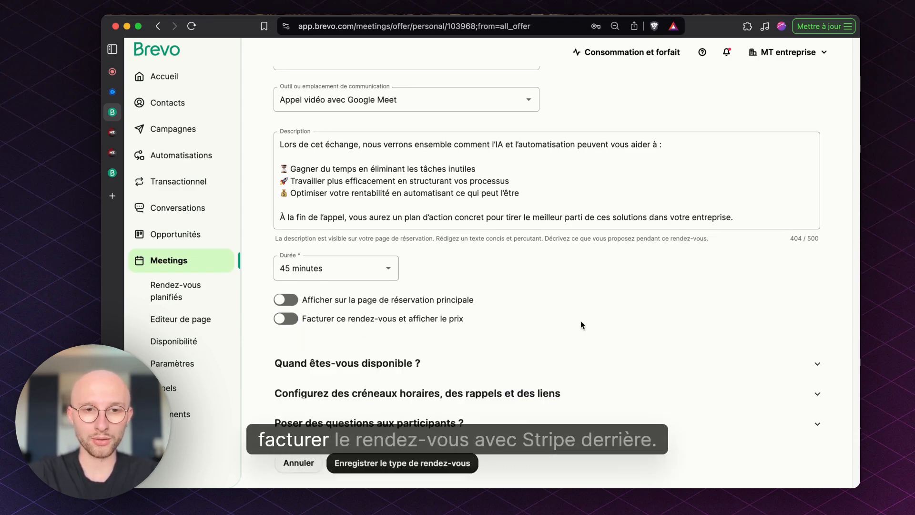
Try custom weekly hours in place of the default availability, restore the default availability, and collapse that section.
scroll(581, 322, "down", 1)
left_click(474, 339)
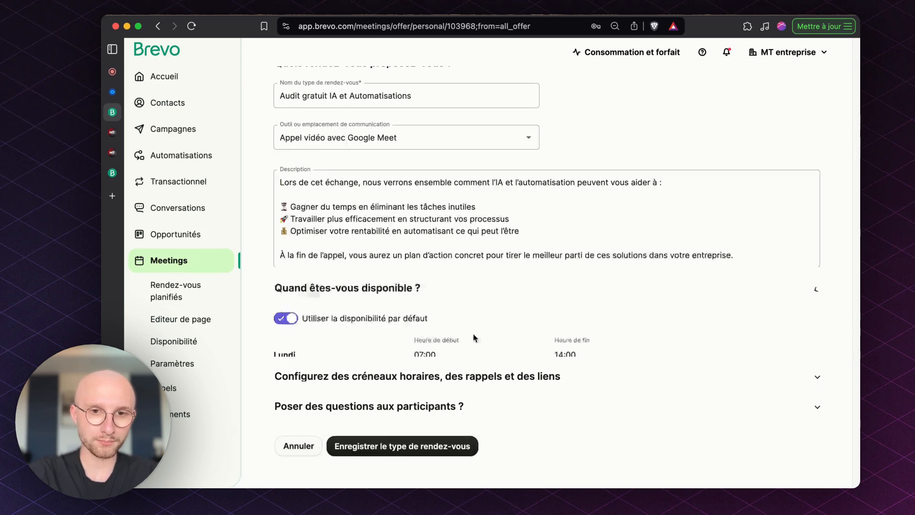
left_click(287, 197)
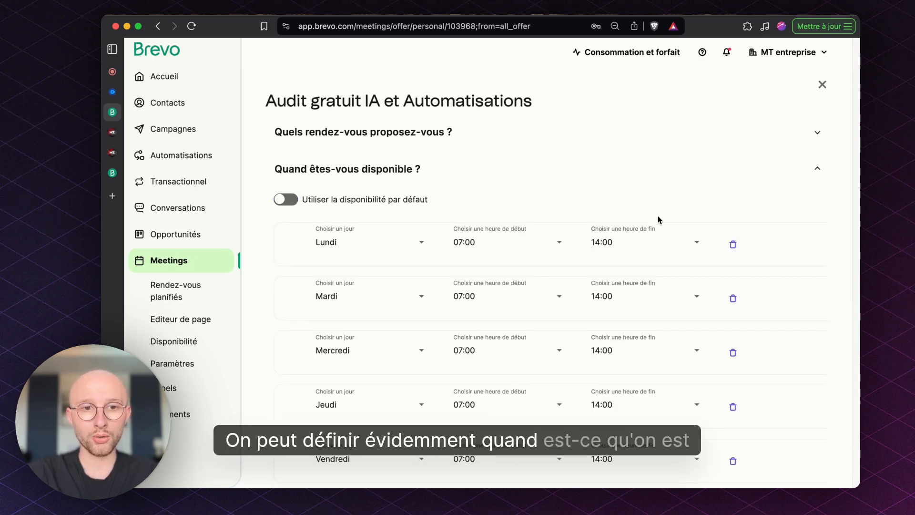
scroll(658, 215, "down", 3)
scroll(658, 216, "up", 2)
left_click(344, 148)
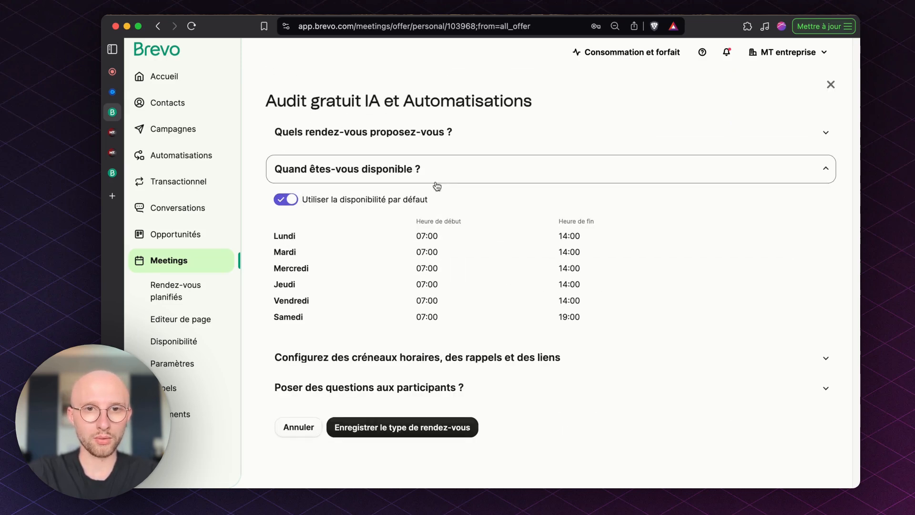
left_click(468, 185)
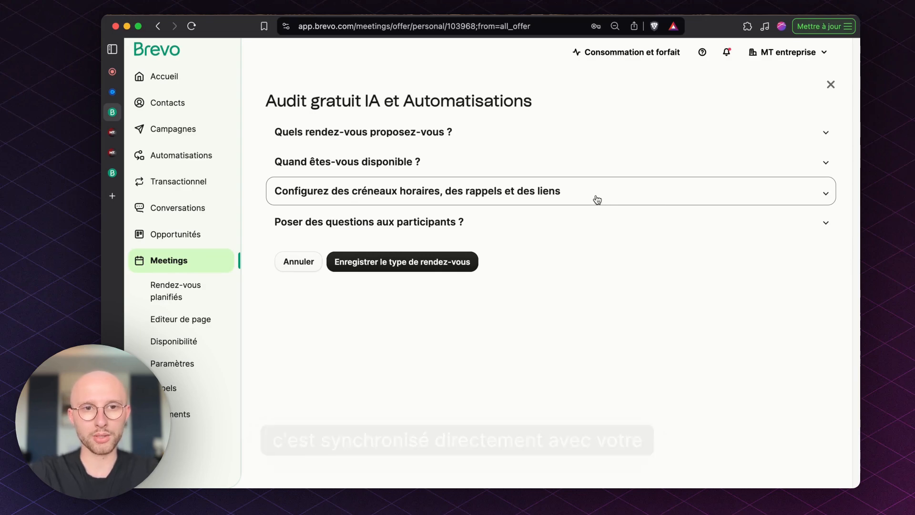
Expand the time slots, reminders and links section and review the break, reminder and meeting link settings.
left_click(597, 199)
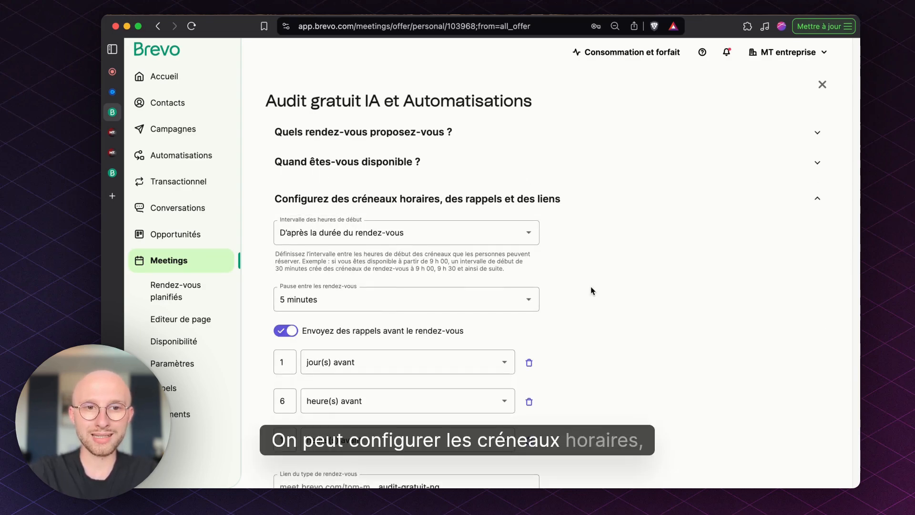
scroll(592, 291, "down", 2)
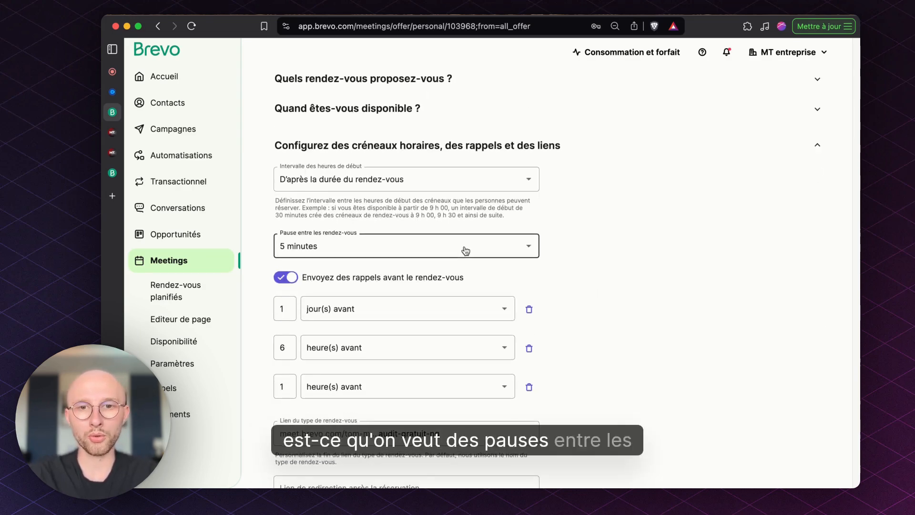
scroll(466, 248, "down", 2)
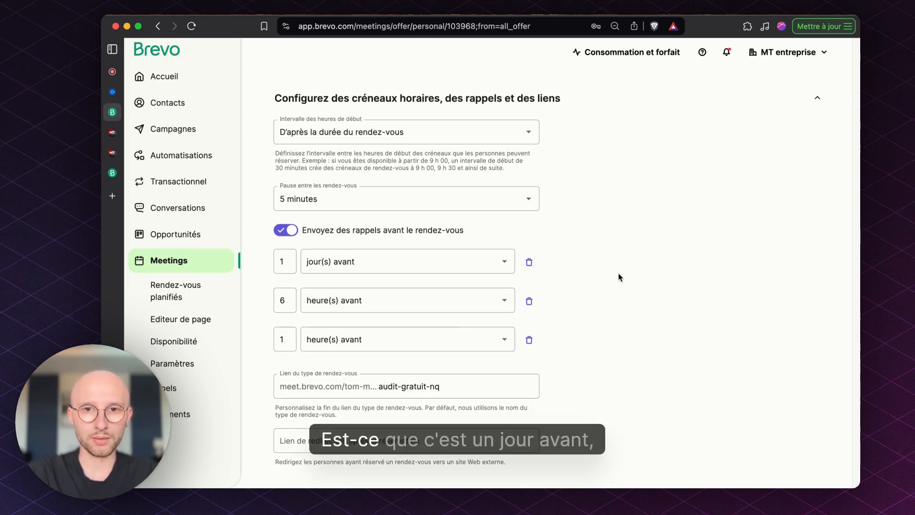
scroll(475, 317, "down", 3)
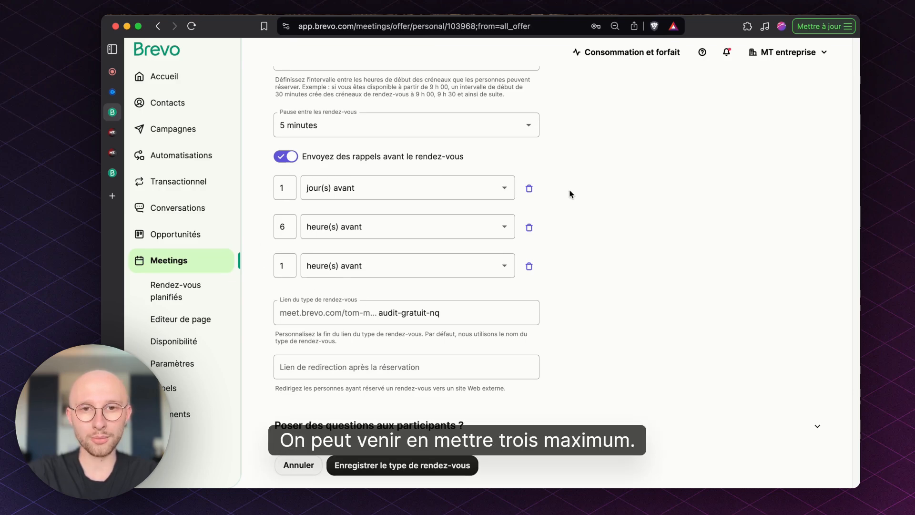
Review the first reminder's time unit choices and the post-booking redirect link setting, and collapse the time slots, reminders and links section.
left_click(372, 198)
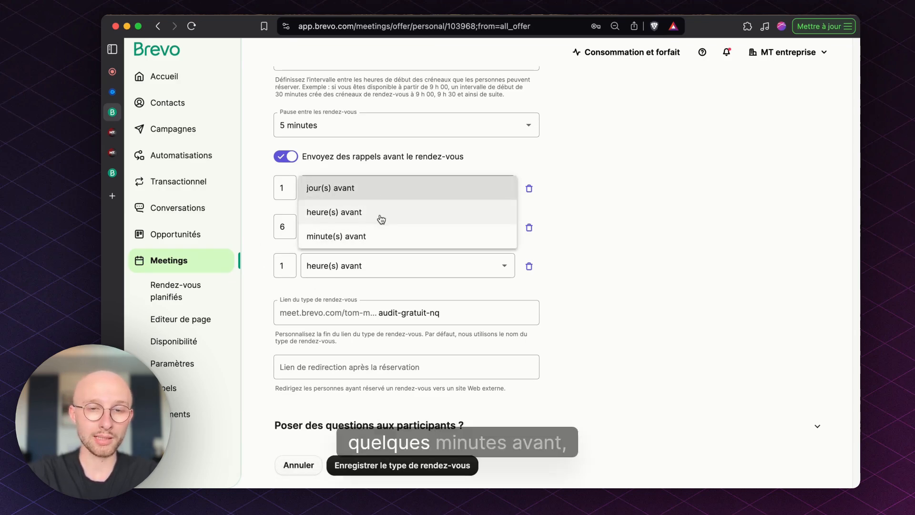
left_click(581, 146)
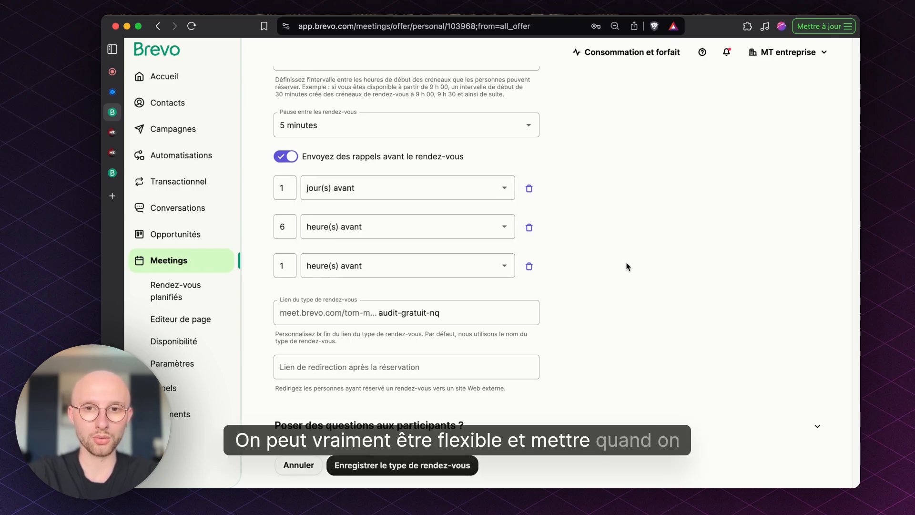
scroll(627, 266, "down", 1)
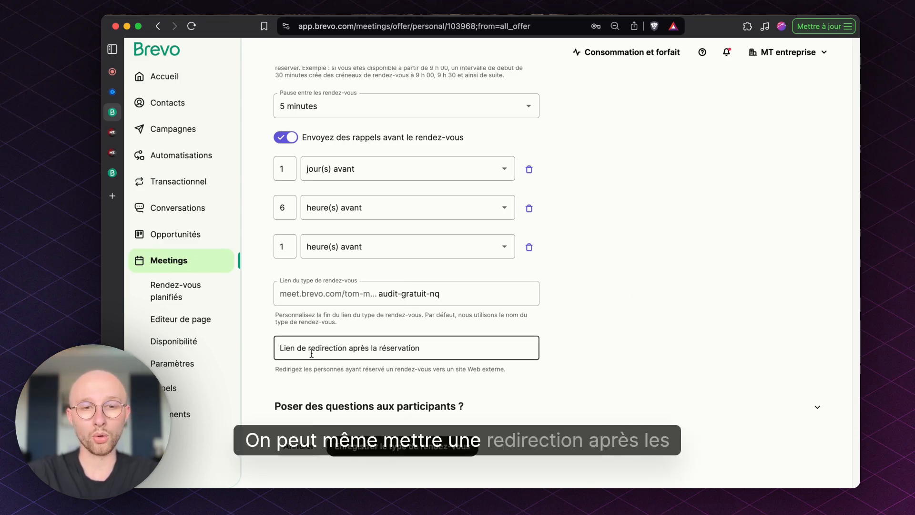
scroll(625, 253, "up", 5)
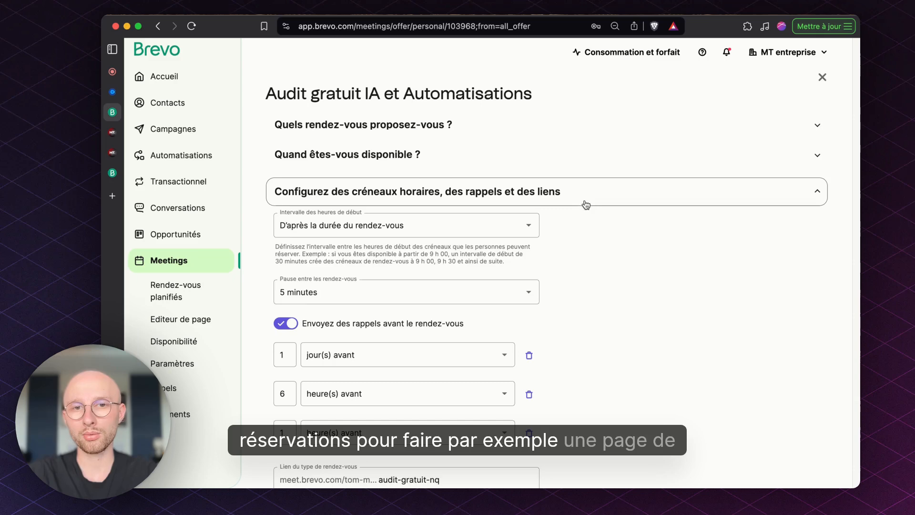
left_click(644, 202)
Try adding a participant question "Indiquer votre site web" and a second blank question, test the required-answer option, and delete both questions.
left_click(525, 231)
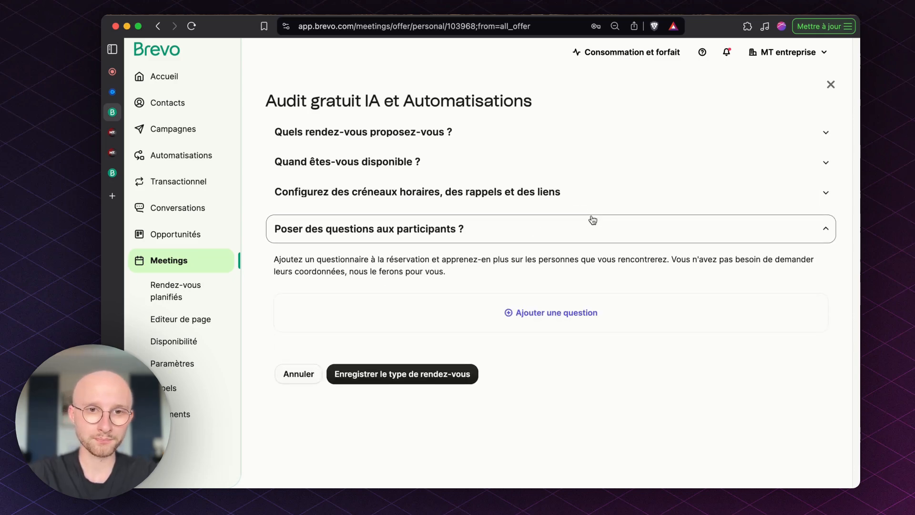
left_click(425, 315)
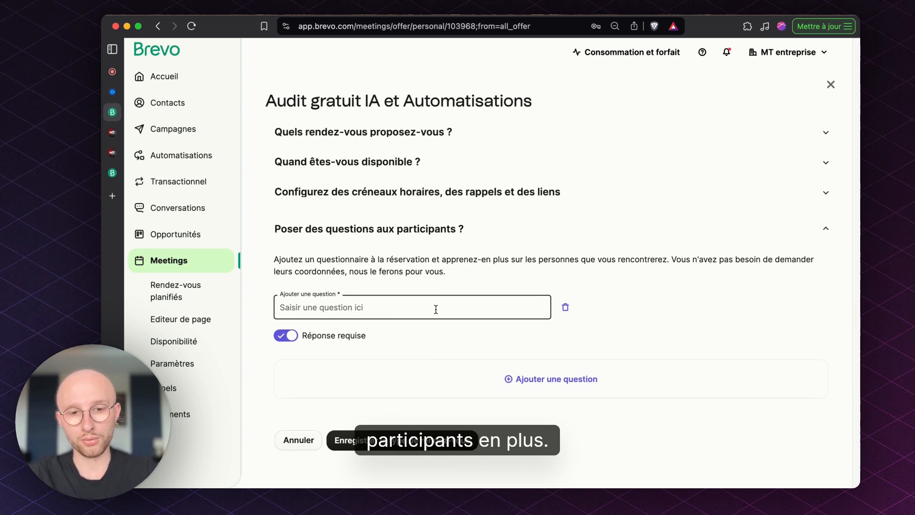
type("Indiquer votre site web")
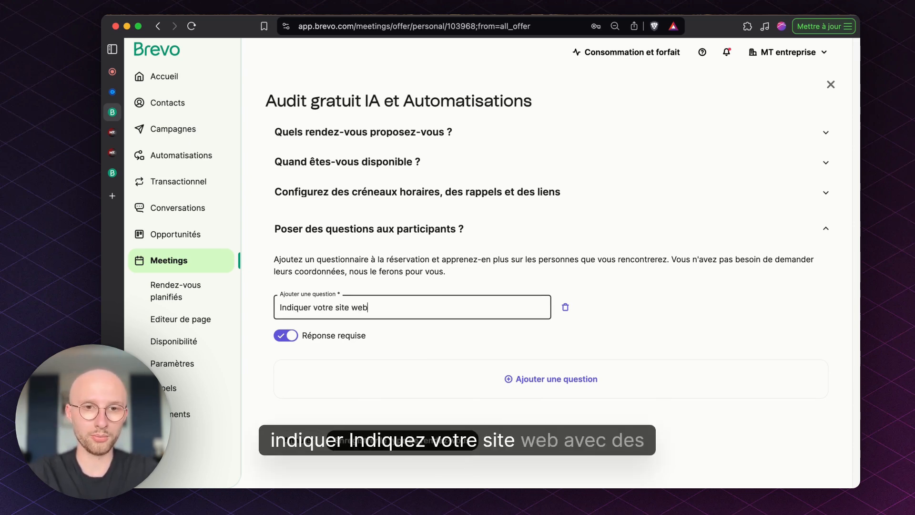
left_click(514, 378)
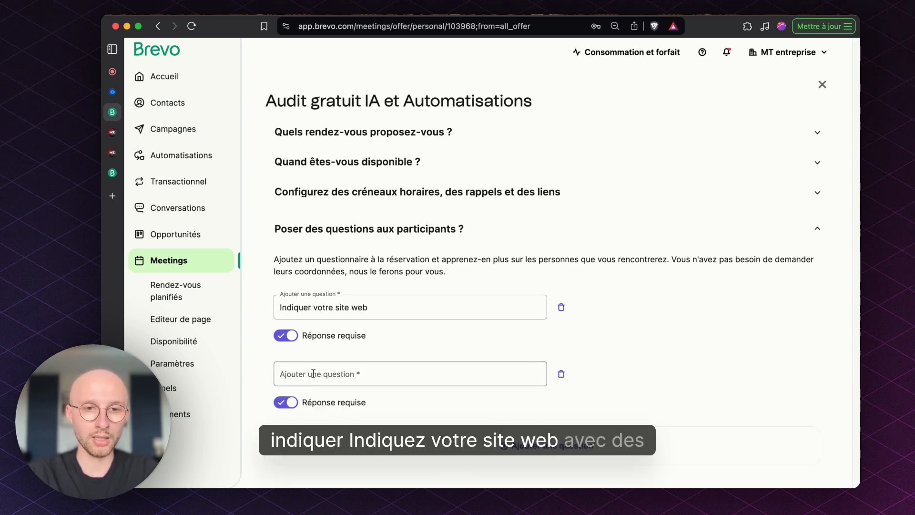
left_click(289, 337)
left_click(288, 336)
left_click(562, 307)
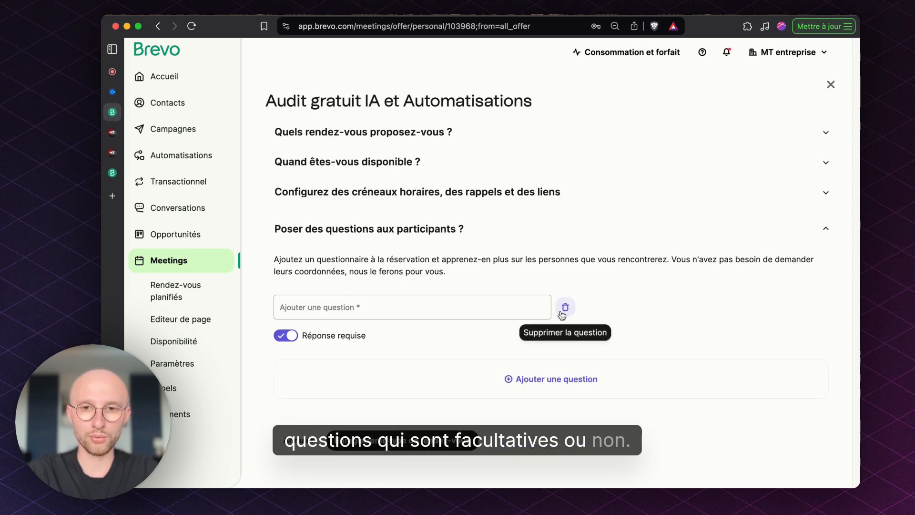
left_click(561, 307)
Leave the meeting type editor without saving and view the Meetings settings overview.
left_click(313, 376)
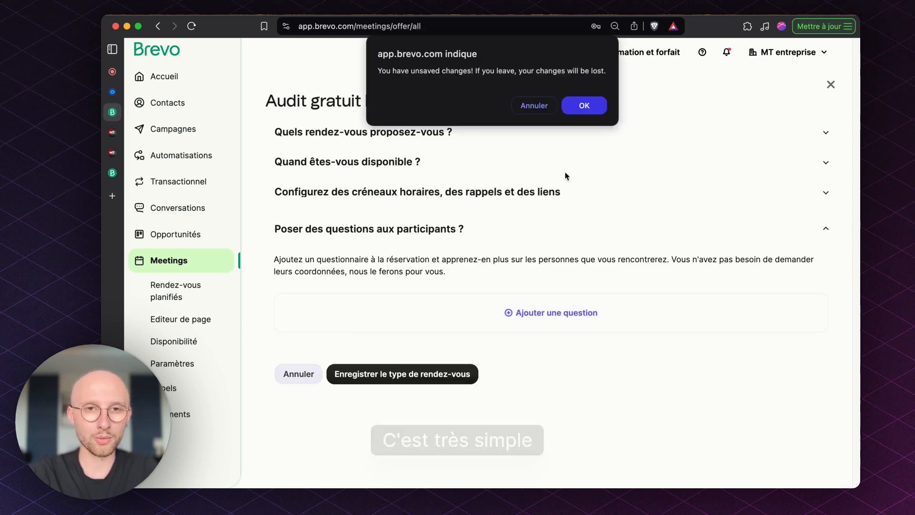
left_click(585, 103)
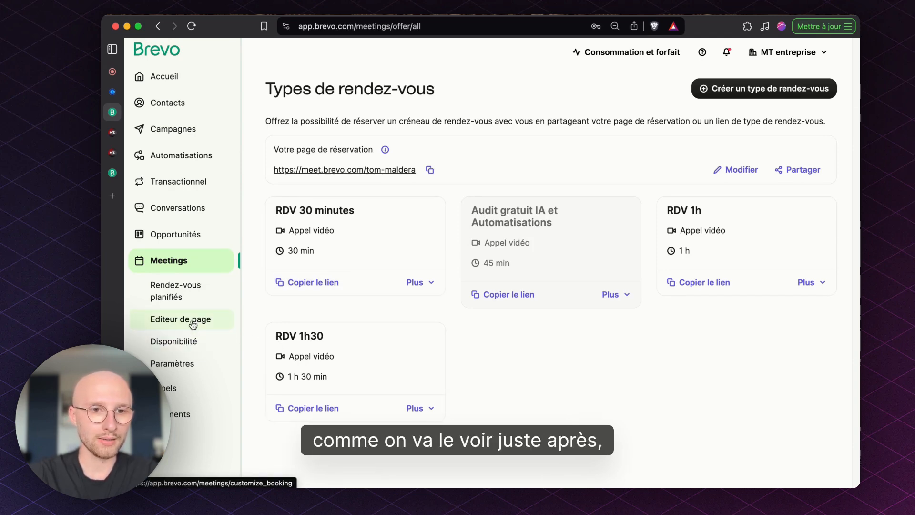
left_click(173, 363)
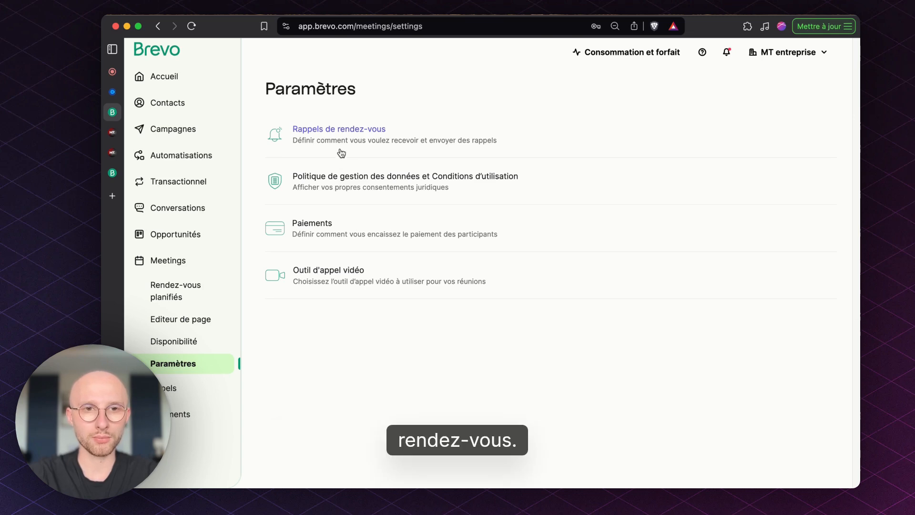
Open the booking page editor and review its title, description, profile photo, logo and favicon settings.
left_click(171, 321)
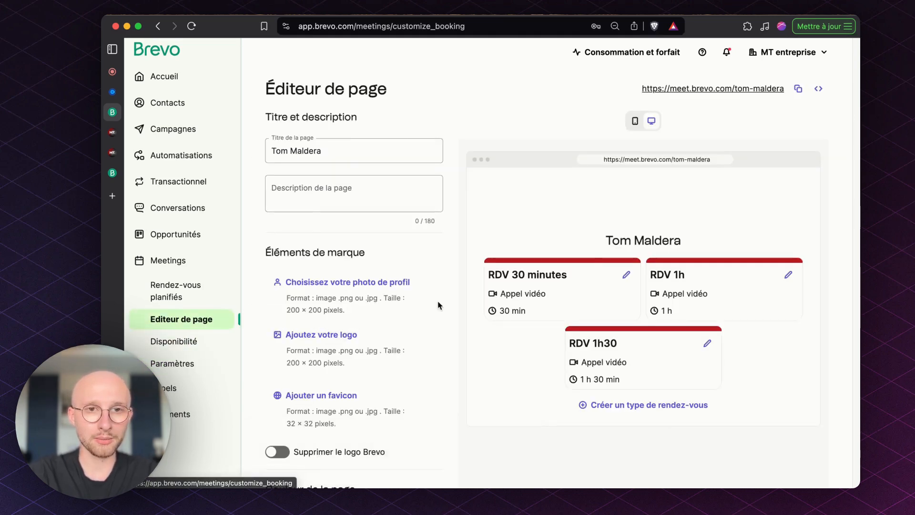
scroll(439, 304, "down", 1)
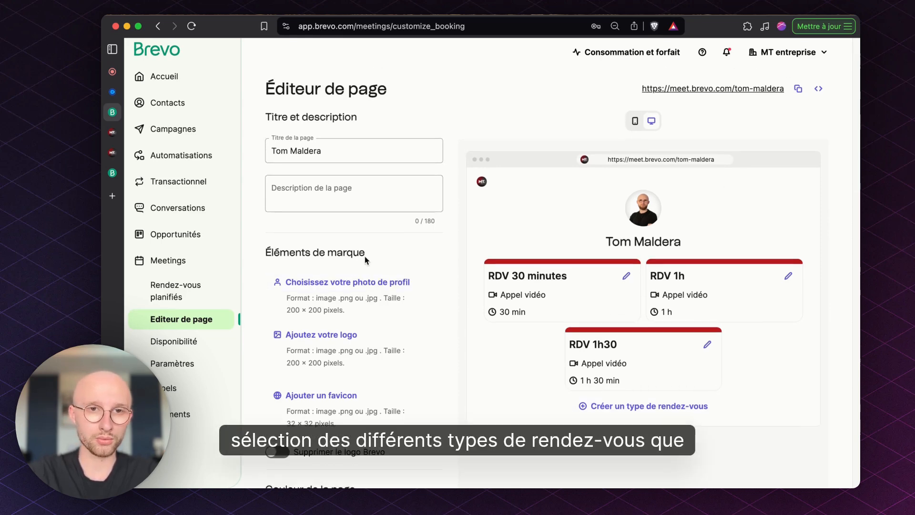
scroll(530, 244, "down", 1)
scroll(497, 230, "down", 5)
scroll(497, 231, "up", 6)
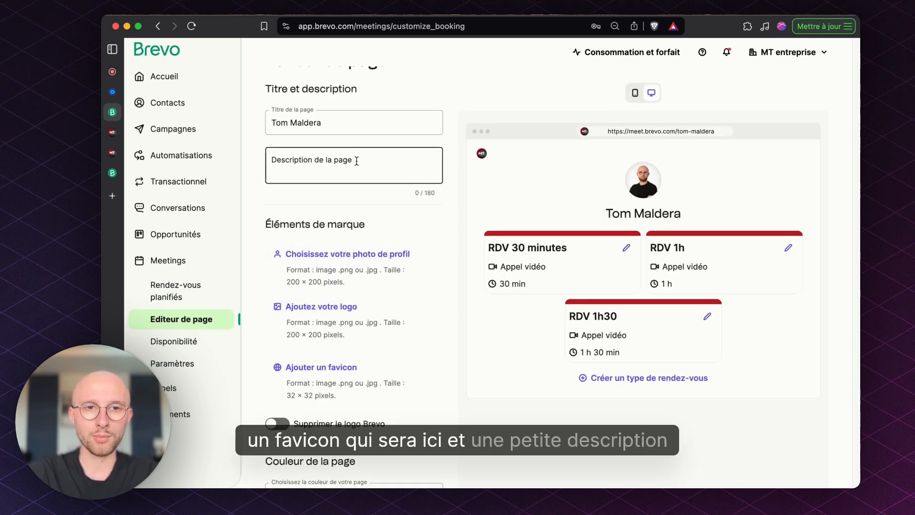
scroll(357, 160, "down", 4)
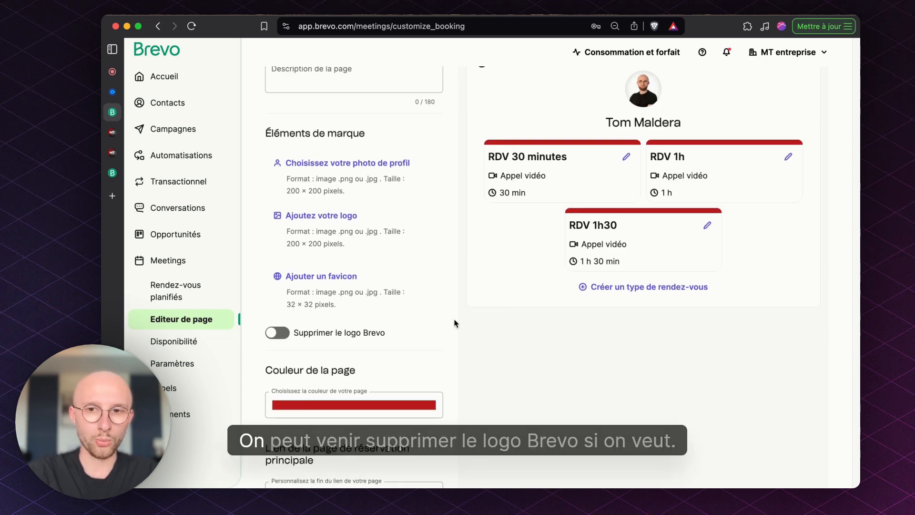
Try enabling removal of the Brevo logo, and review the page colour and booking link settings against the page preview.
left_click(271, 333)
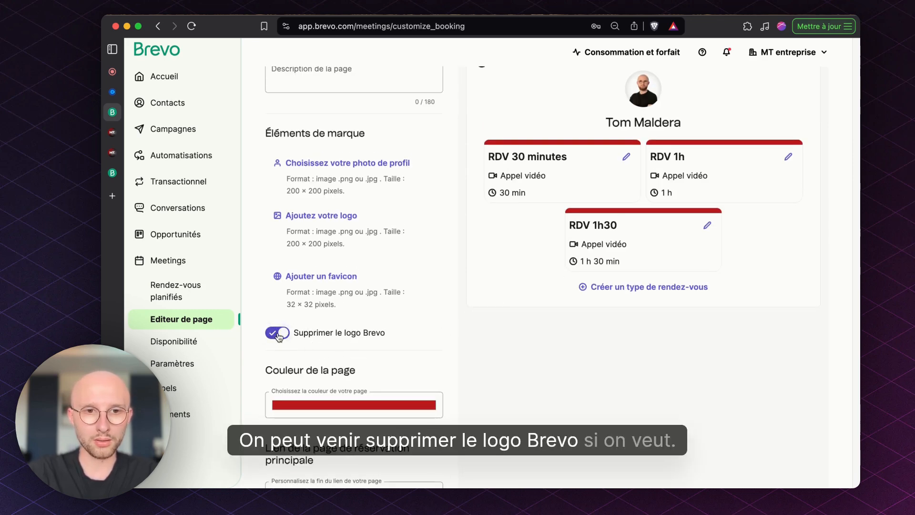
scroll(525, 310, "down", 4)
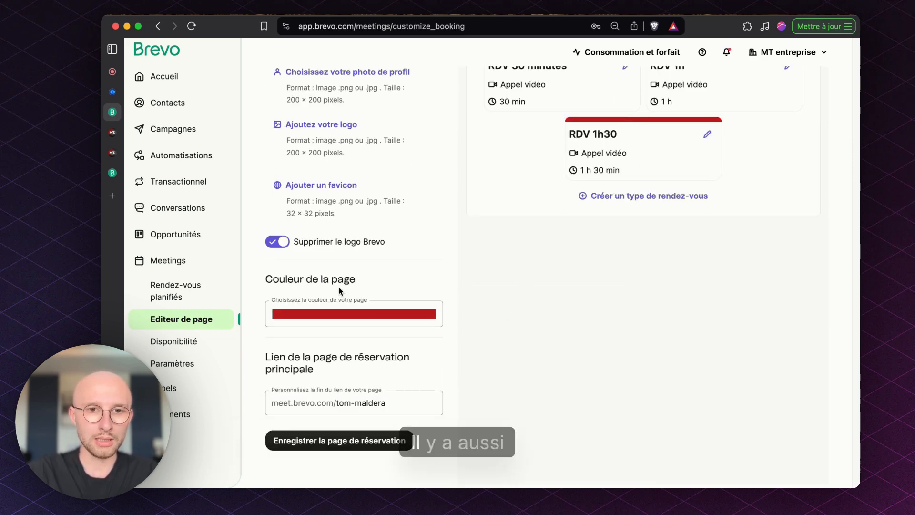
scroll(339, 287, "up", 1)
scroll(640, 85, "up", 1)
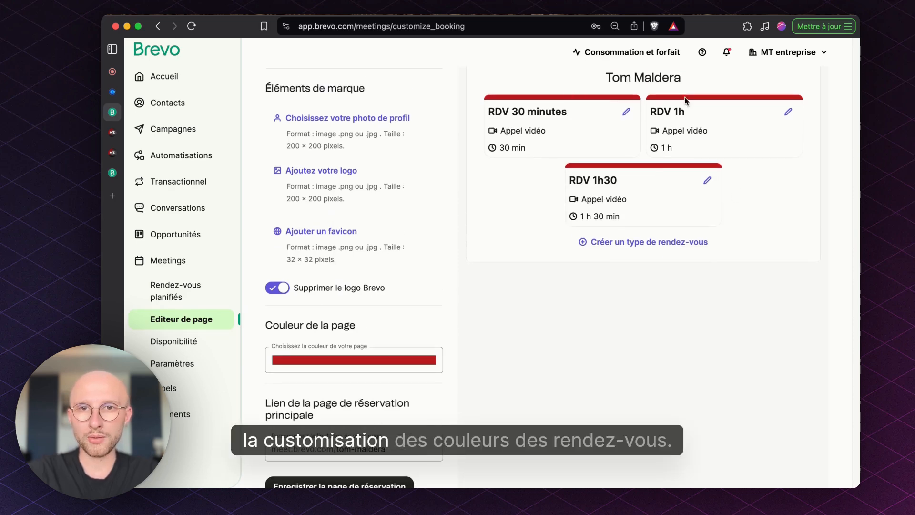
scroll(471, 308, "down", 2)
scroll(662, 371, "up", 9)
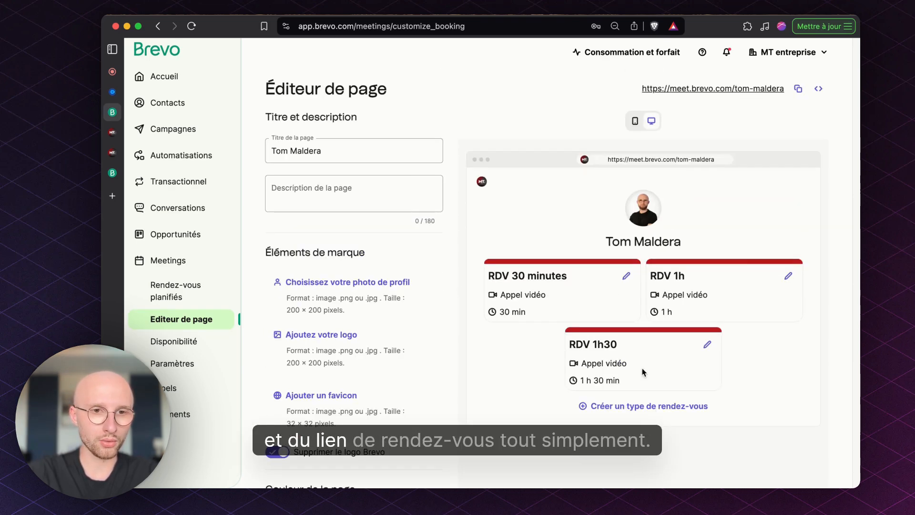
Leave the page editor without saving the changes and review the default weekly availability hours for each day.
left_click(222, 342)
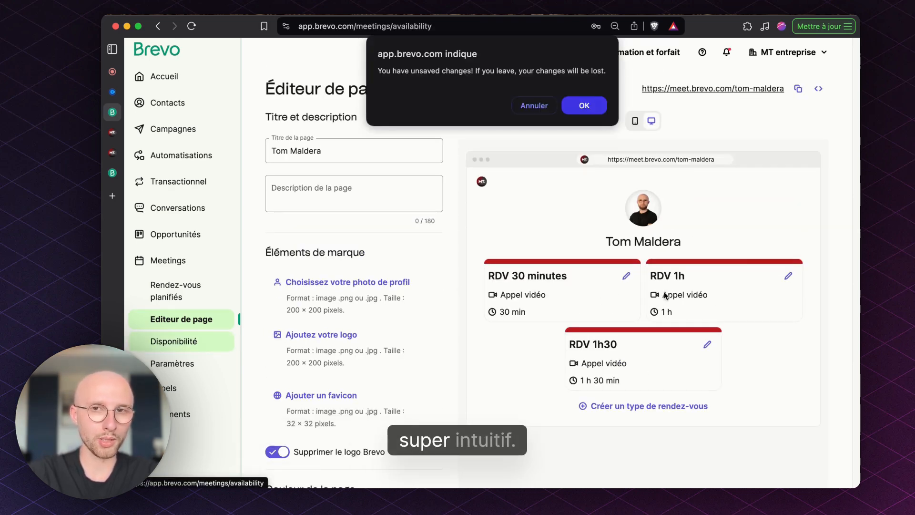
left_click(587, 106)
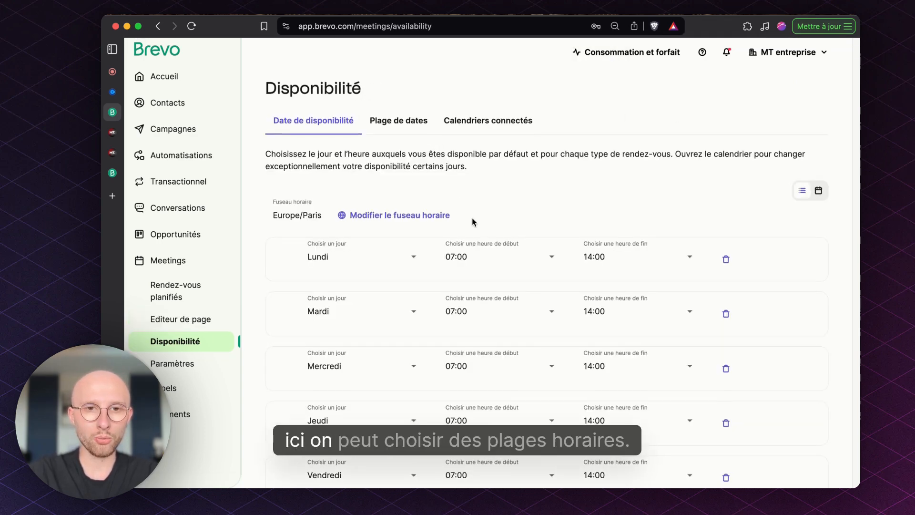
scroll(461, 147, "down", 2)
scroll(460, 147, "down", 3)
scroll(628, 307, "up", 2)
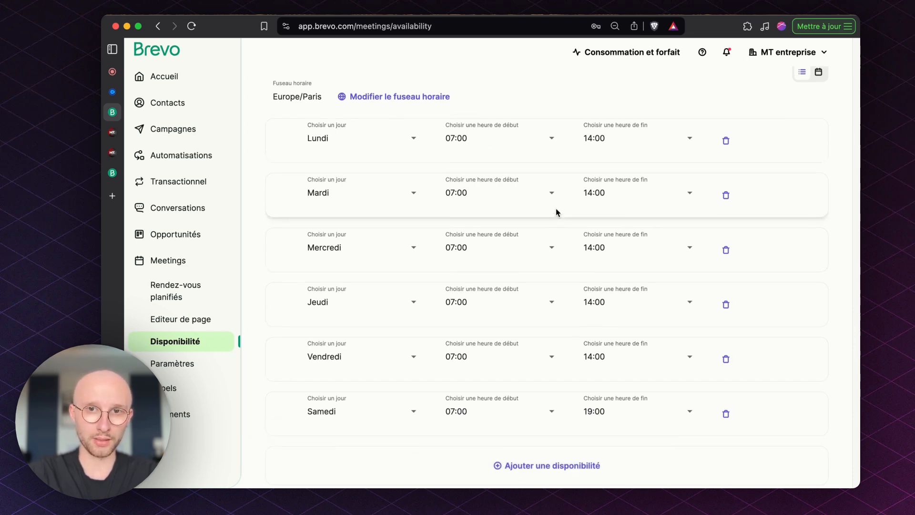
scroll(556, 211, "up", 2)
scroll(556, 213, "up", 2)
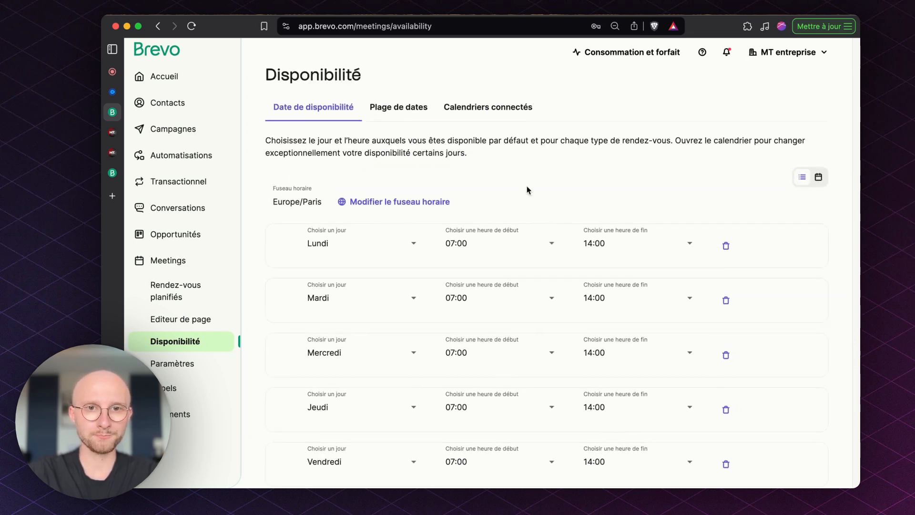
Open the date range settings for availability and review the choices for the earliest booking time without changing them.
left_click(396, 114)
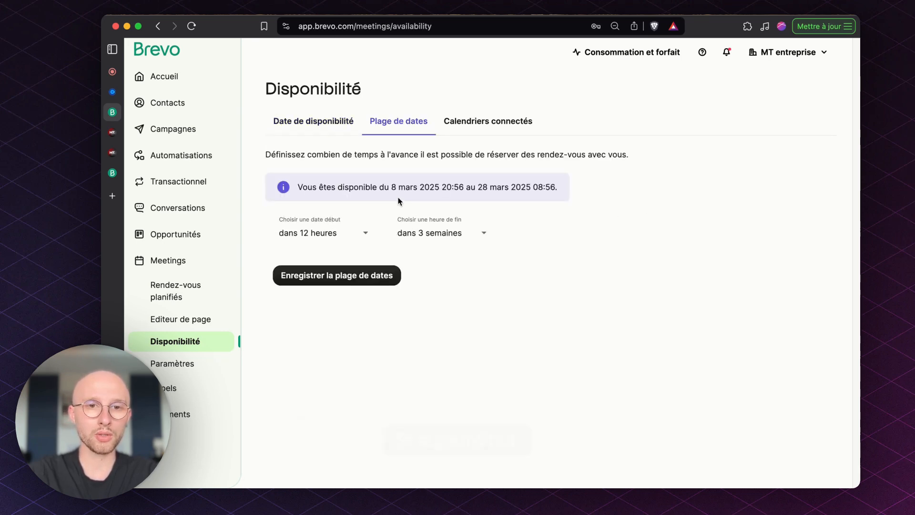
left_click(340, 233)
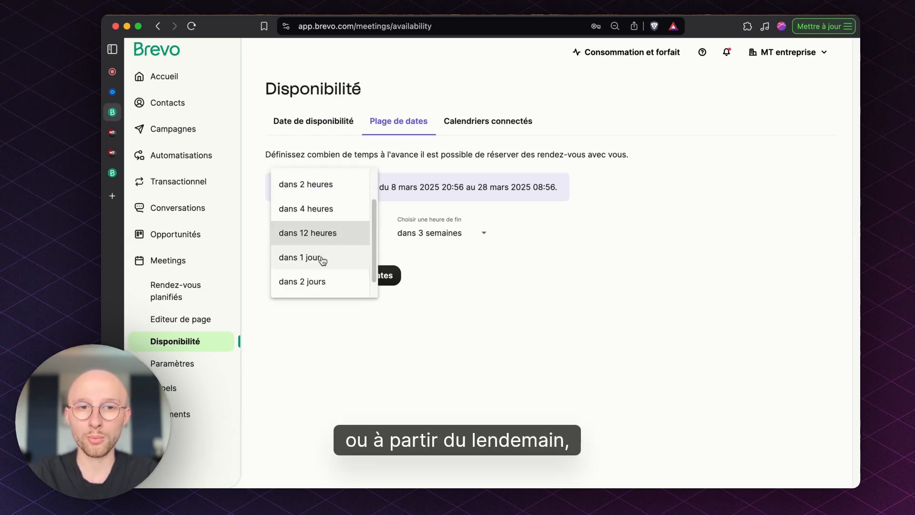
left_click(541, 299)
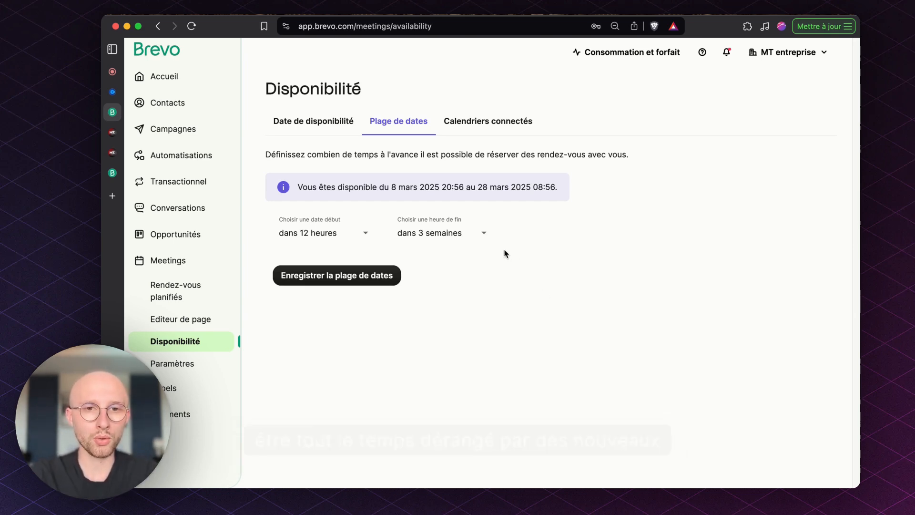
left_click(336, 240)
scroll(361, 251, "down", 1)
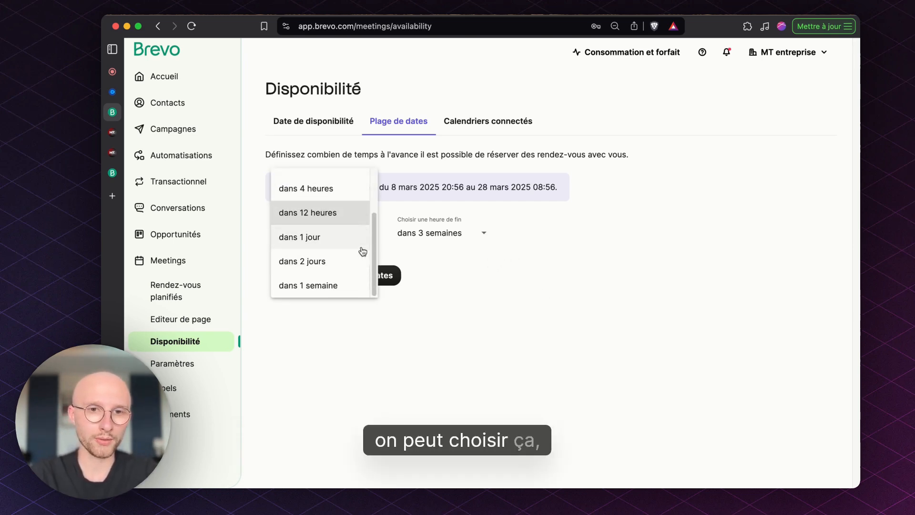
scroll(362, 247, "up", 3)
left_click(612, 228)
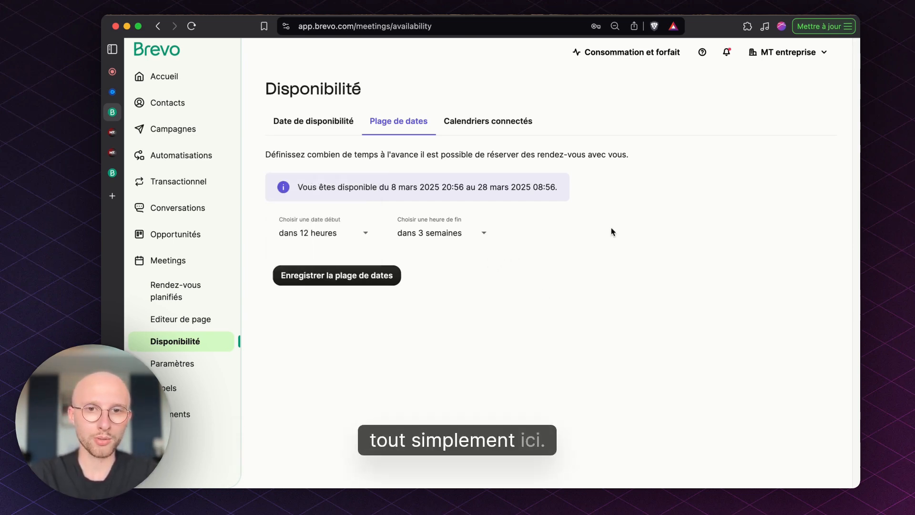
Review the choices for how far ahead bookings are allowed and keep "dans 3 semaines".
left_click(478, 234)
left_click(565, 248)
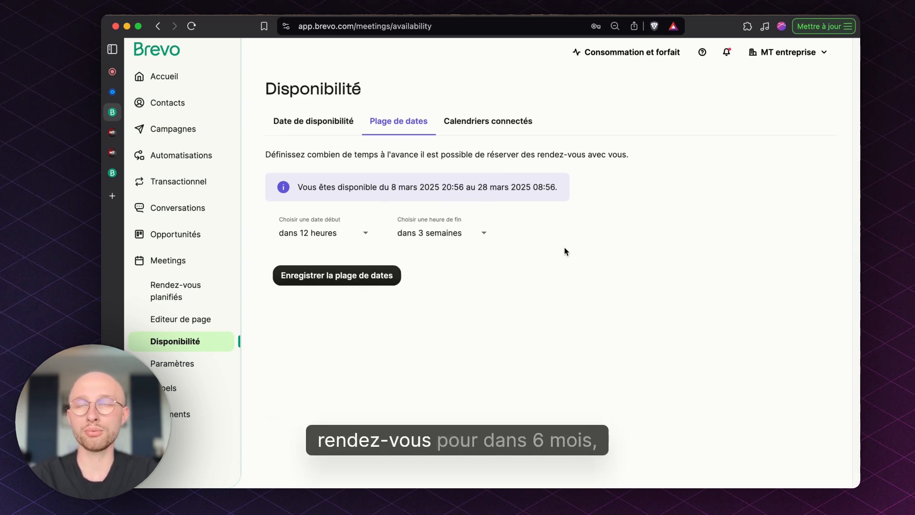
left_click(462, 235)
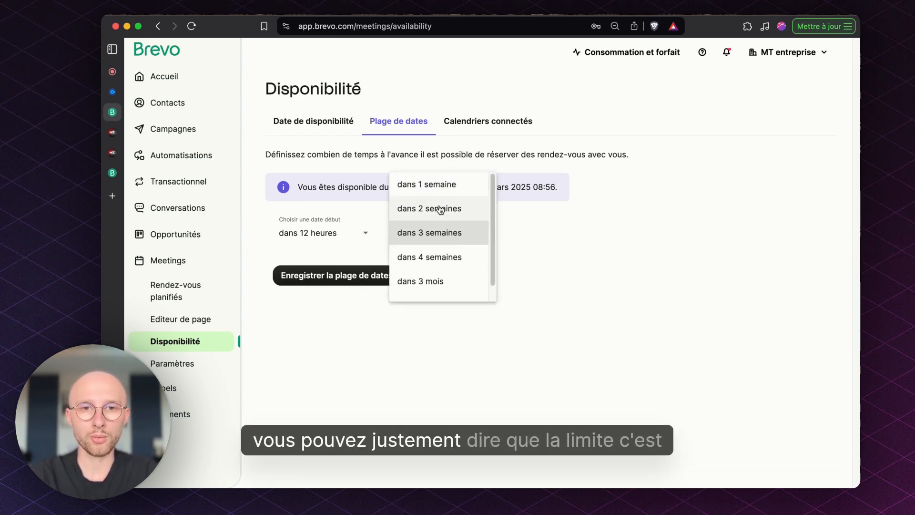
left_click(451, 234)
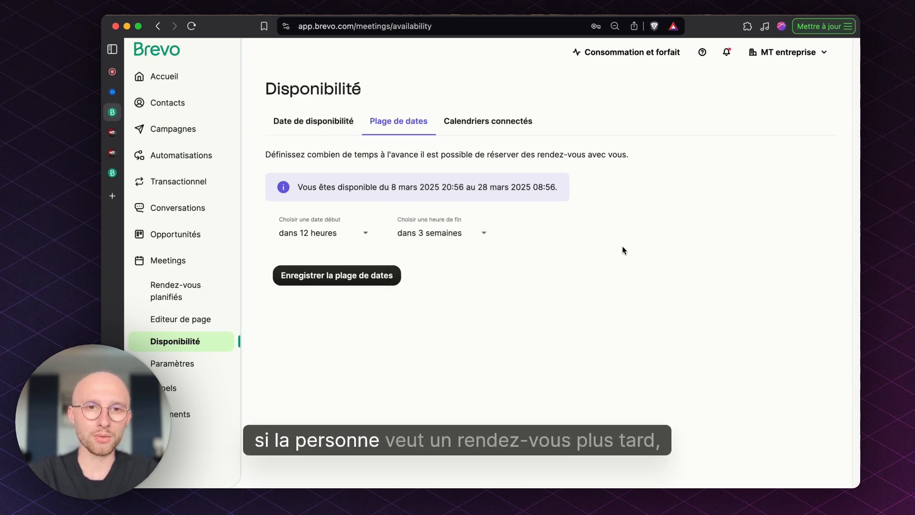
View the connected calendars, and open the meeting reminder settings to examine the email and SMS options.
left_click(469, 124)
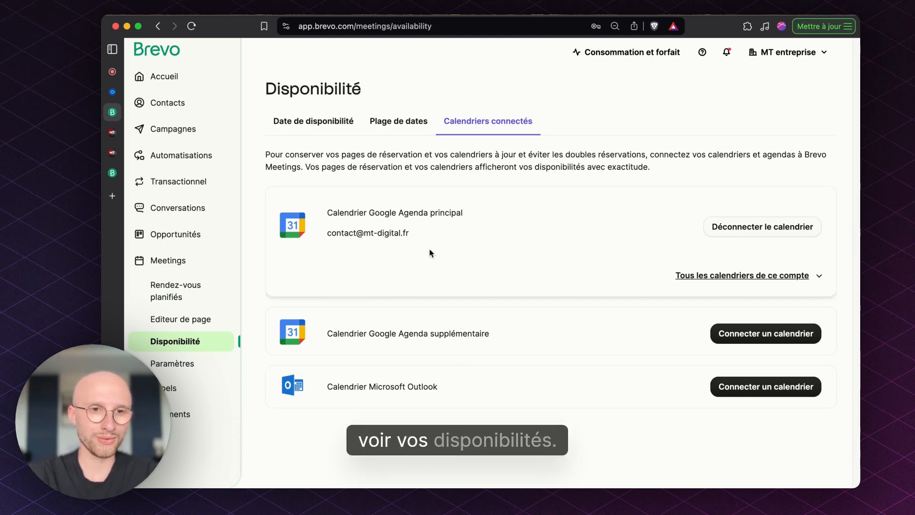
left_click(209, 371)
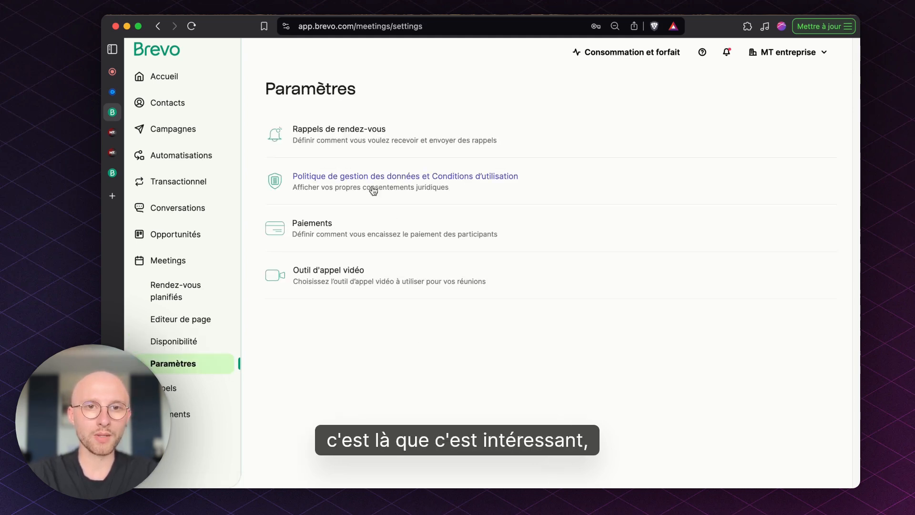
left_click(346, 143)
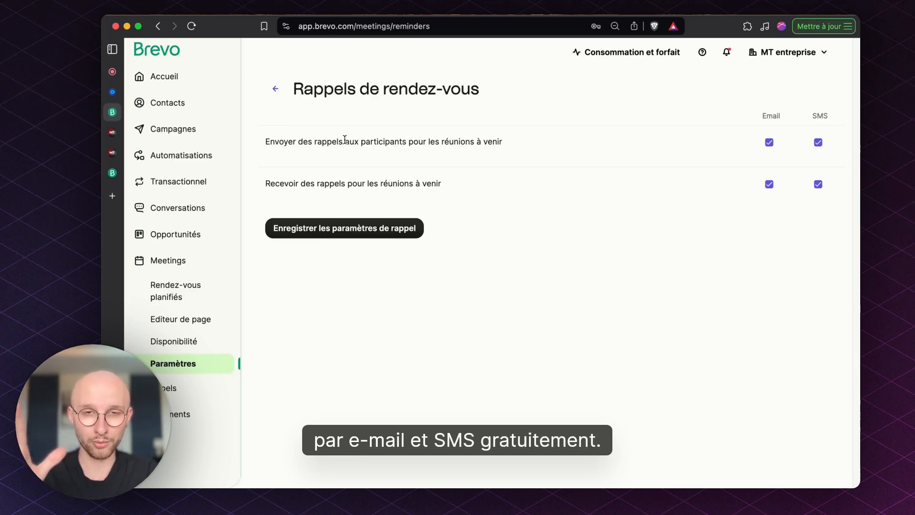
Review the participant and personal reminder options for upcoming meetings without changing them, and return to the Meetings settings overview.
left_click_drag(339, 142, 482, 142)
left_click(332, 185)
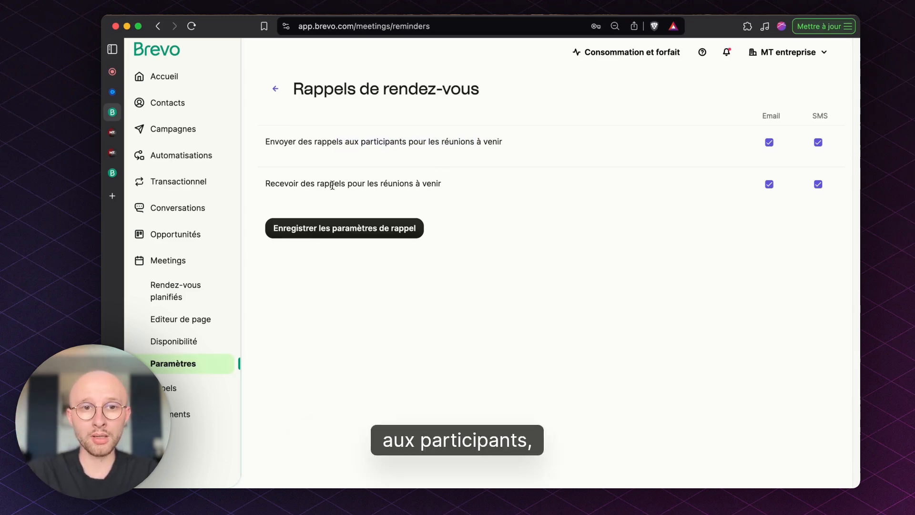
left_click_drag(266, 184, 469, 186)
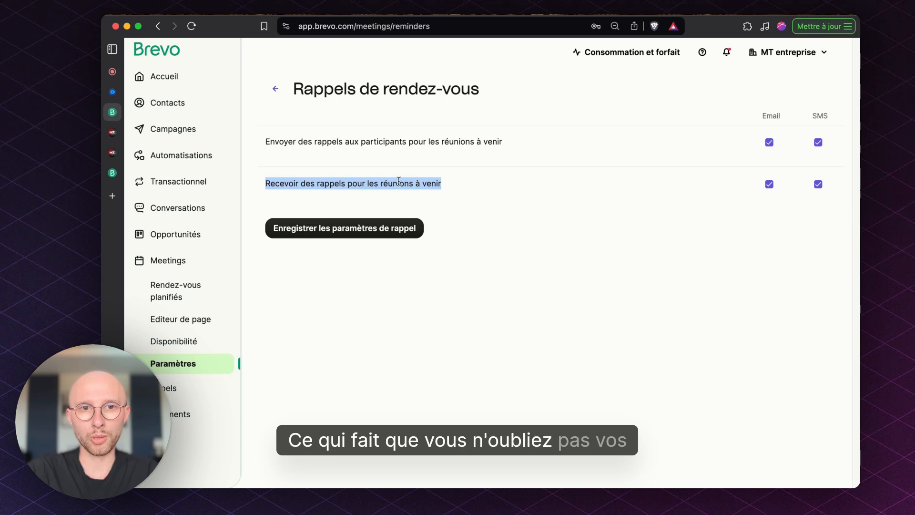
left_click(291, 181)
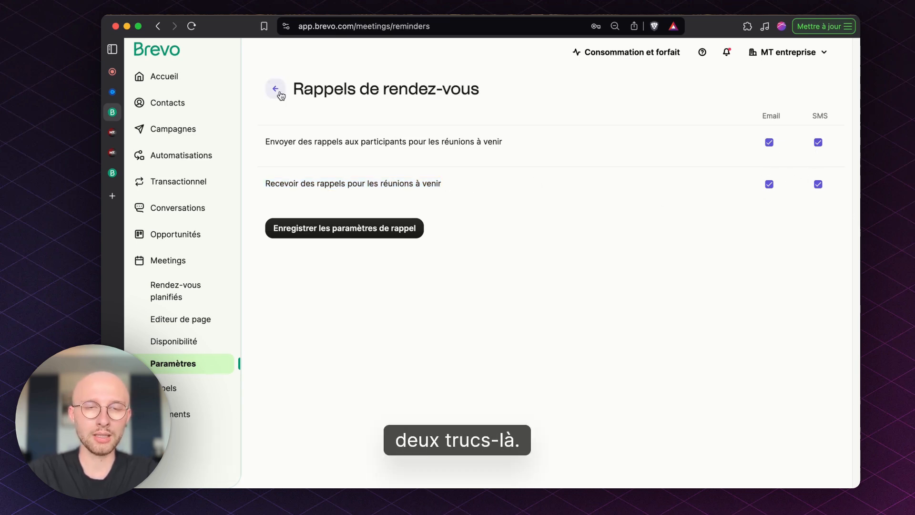
left_click(276, 89)
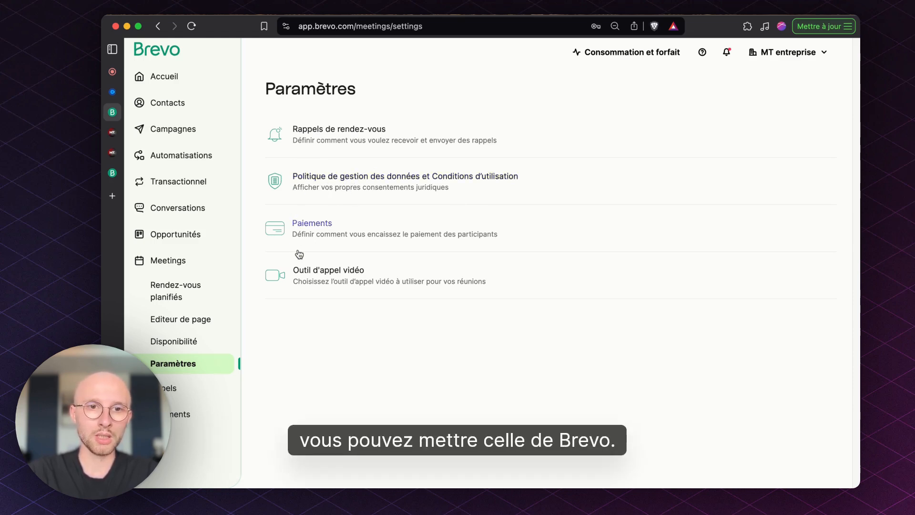
Open the payment settings and examine the Stripe card payment method.
left_click(320, 244)
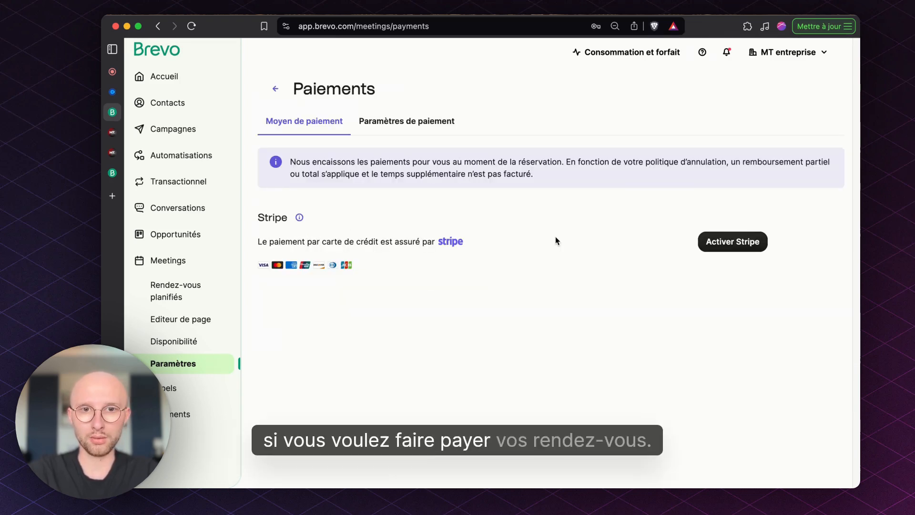
left_click_drag(263, 231, 378, 267)
left_click(394, 265)
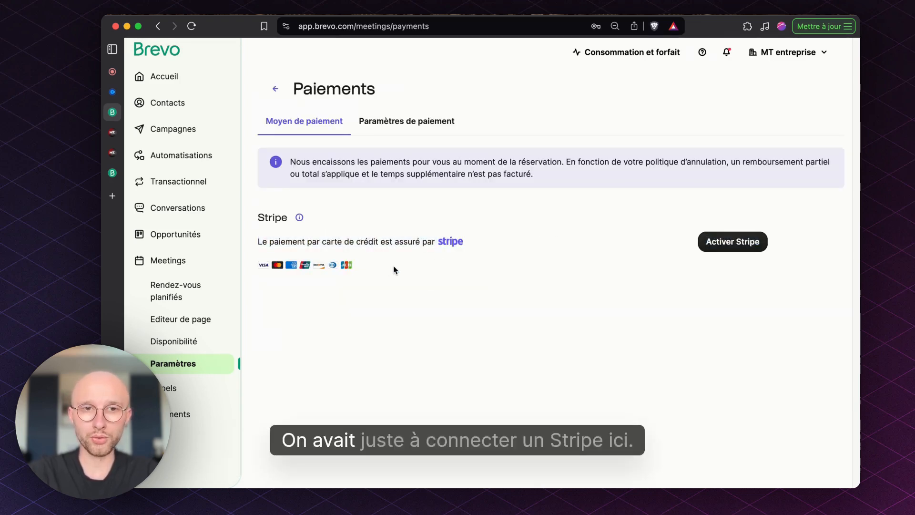
Review the payment parameters and the cancellation policy choices without changing them, and return to the Meetings settings overview.
left_click(408, 128)
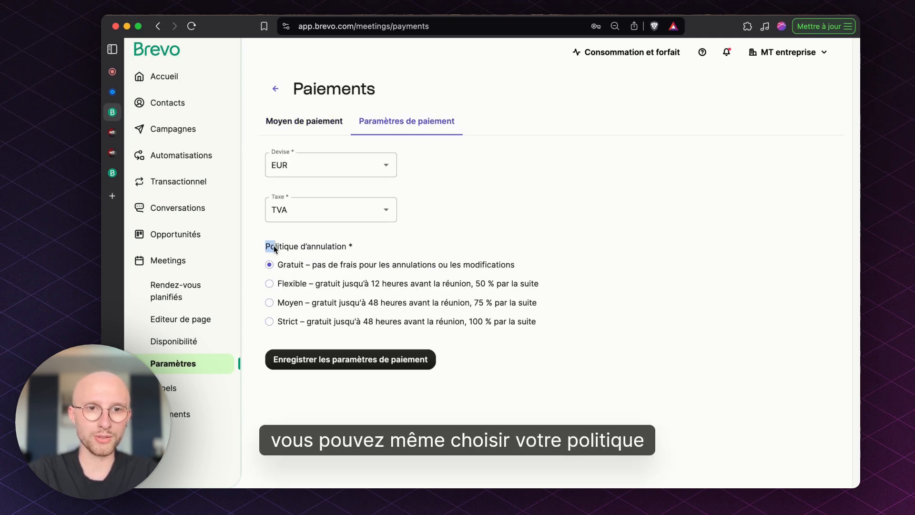
left_click_drag(275, 248, 381, 249)
left_click(443, 262)
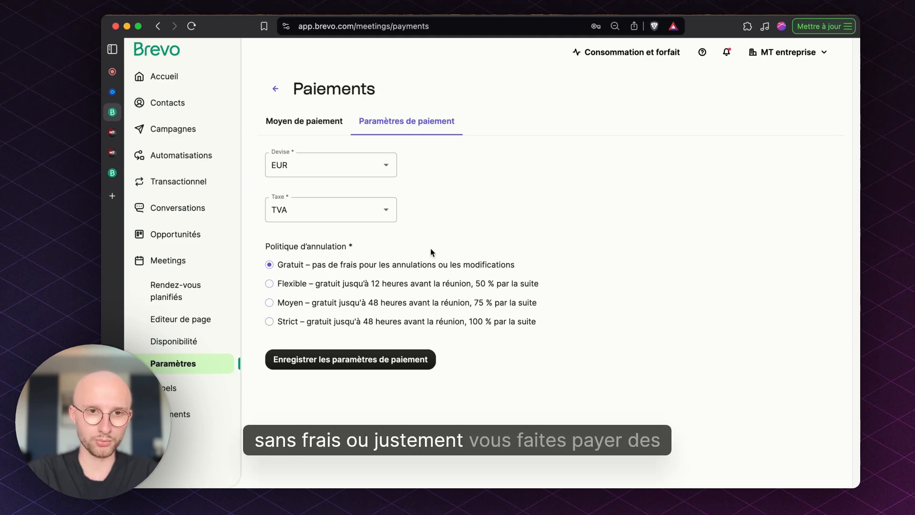
left_click(318, 131)
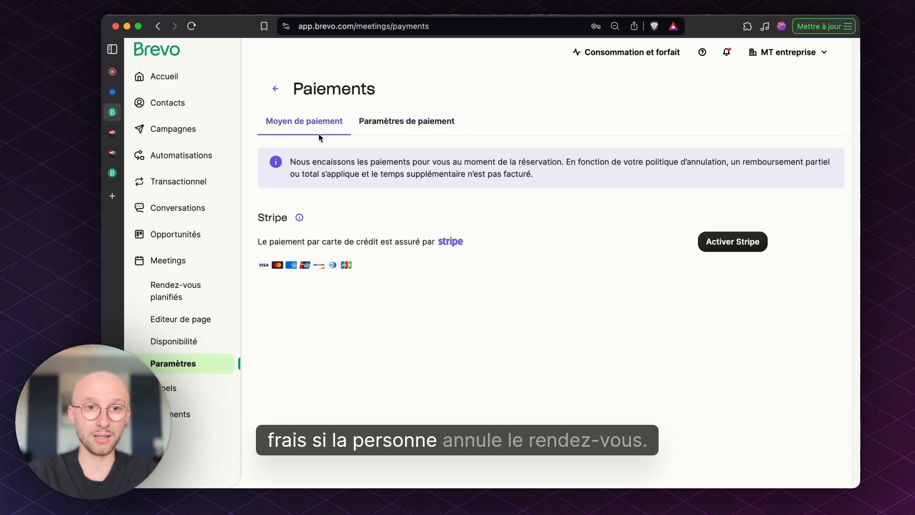
left_click(275, 89)
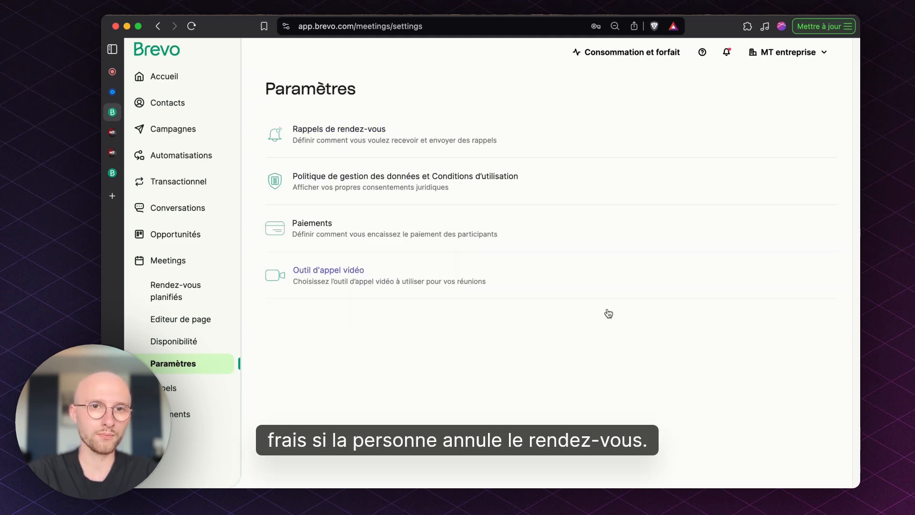
Open the video call tool settings, examine the Vidéo Brevo, Zoom and Google Meet options, and leave them unchanged.
left_click(368, 283)
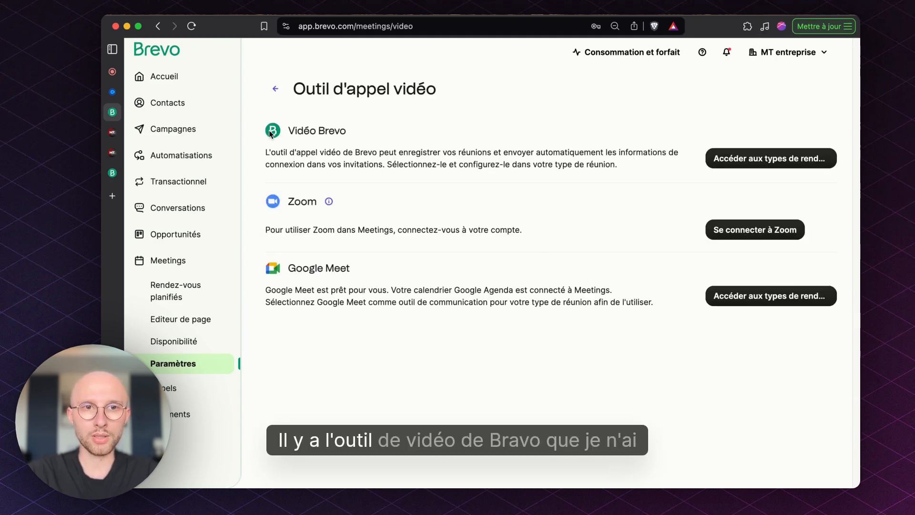
left_click_drag(395, 134, 320, 133)
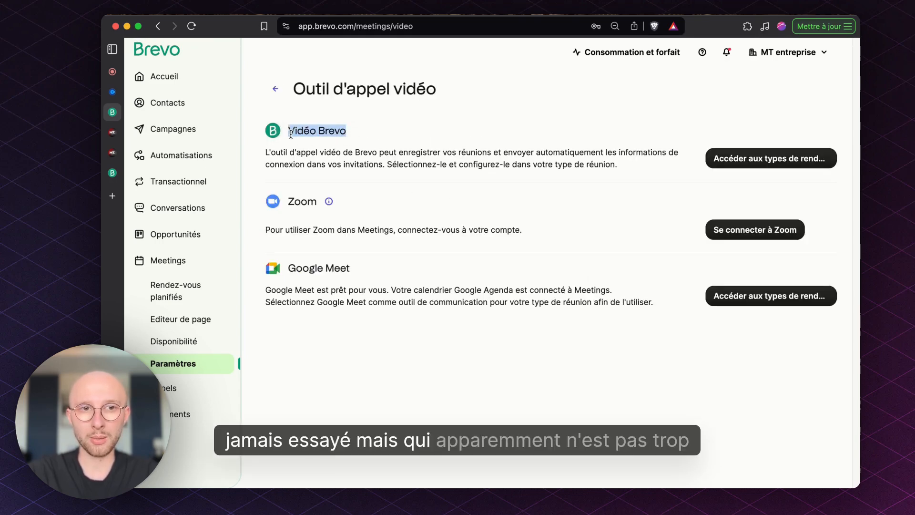
double_click(307, 268)
double_click(305, 201)
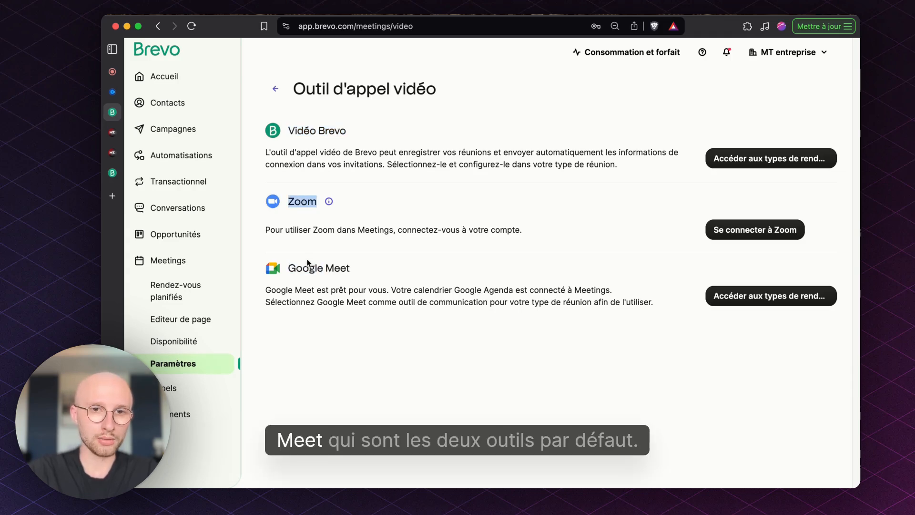
left_click(392, 268)
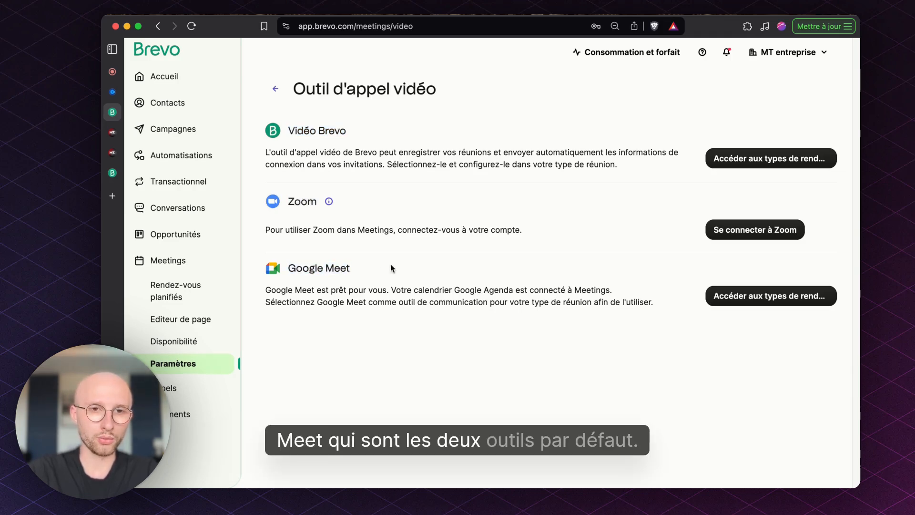
left_click(276, 90)
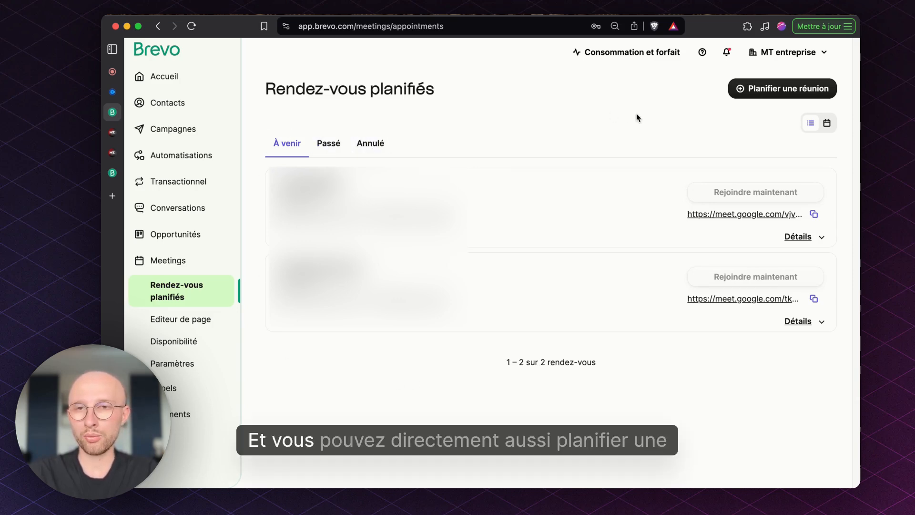
Preview scheduling a meeting from the planned appointments by choosing 10 mars 2025 and the 13:30 slot.
left_click(782, 88)
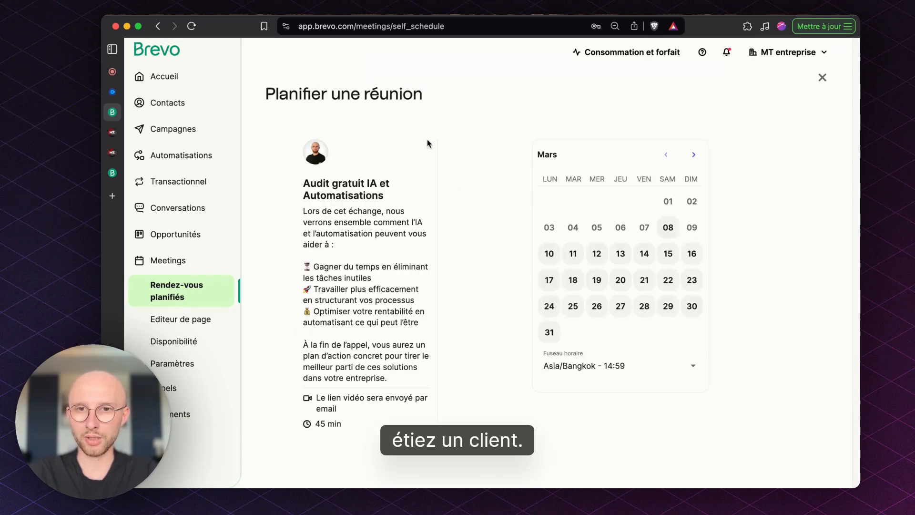
left_click(550, 253)
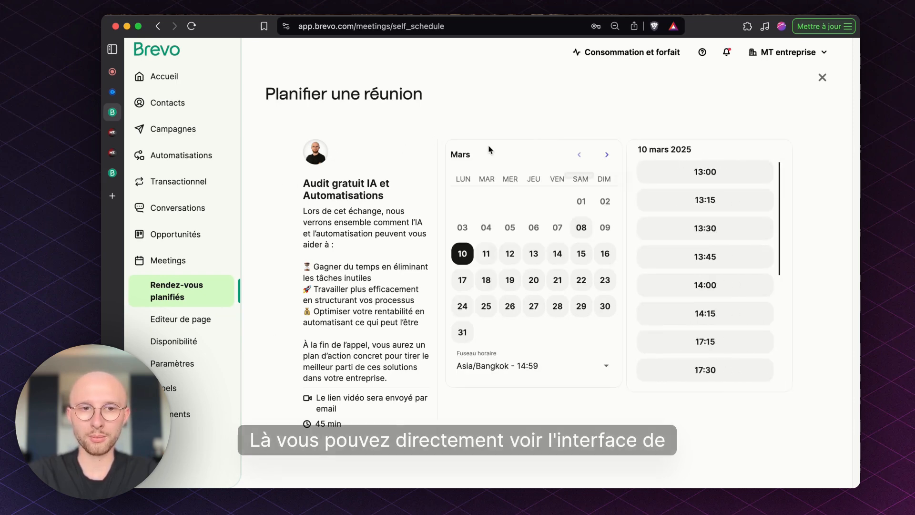
scroll(413, 258, "down", 1)
scroll(412, 259, "up", 1)
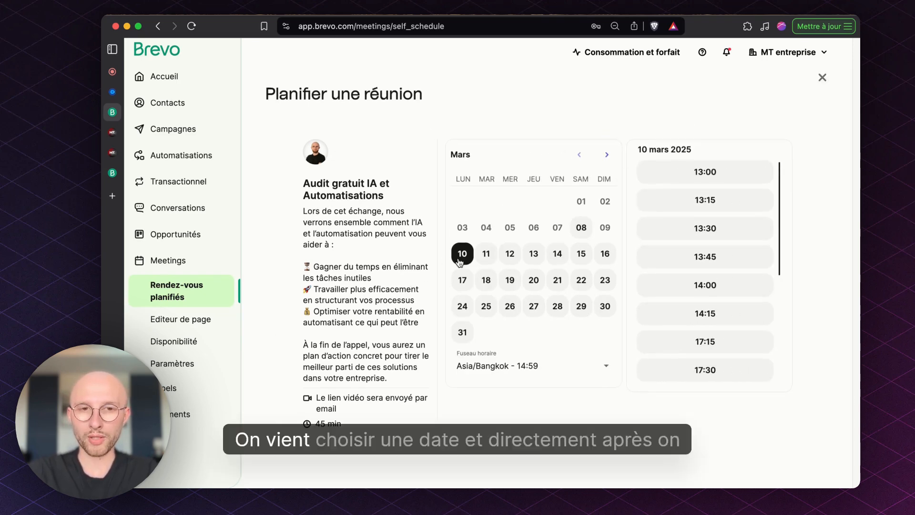
scroll(725, 227, "down", 1)
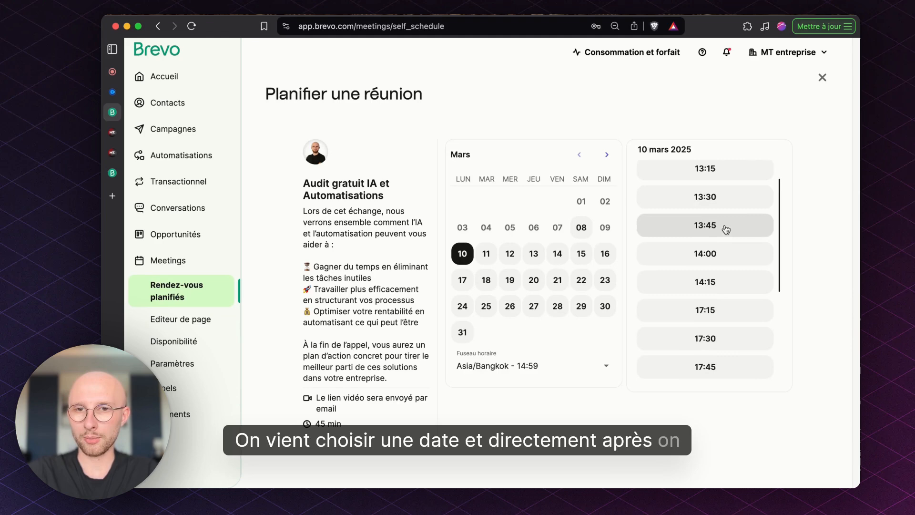
left_click(728, 204)
left_click(728, 205)
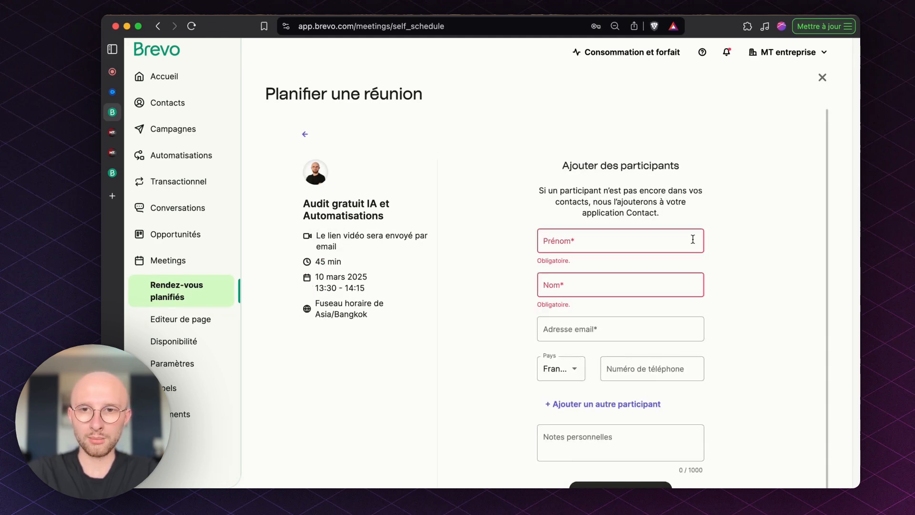
Examine the participant form's fields from first name to personal notes, and close the meeting scheduling without sending an invitation.
scroll(728, 288, "down", 1)
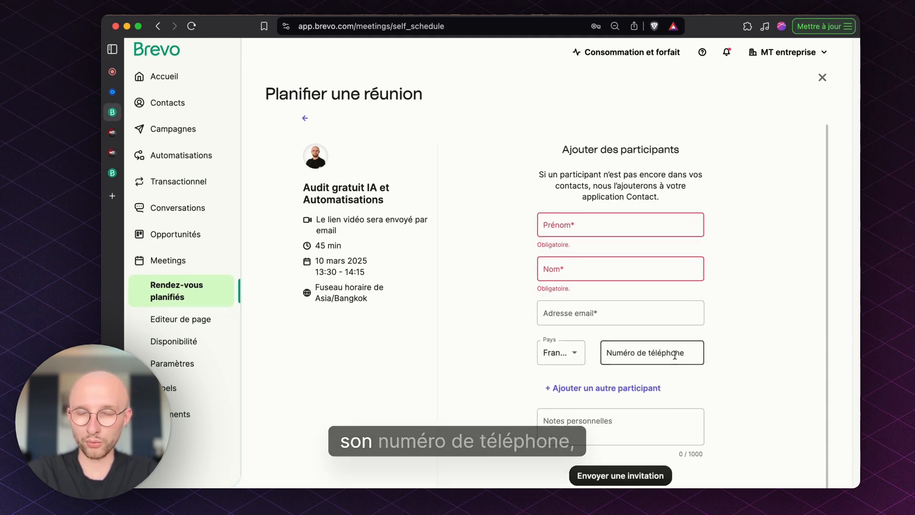
scroll(674, 354, "down", 1)
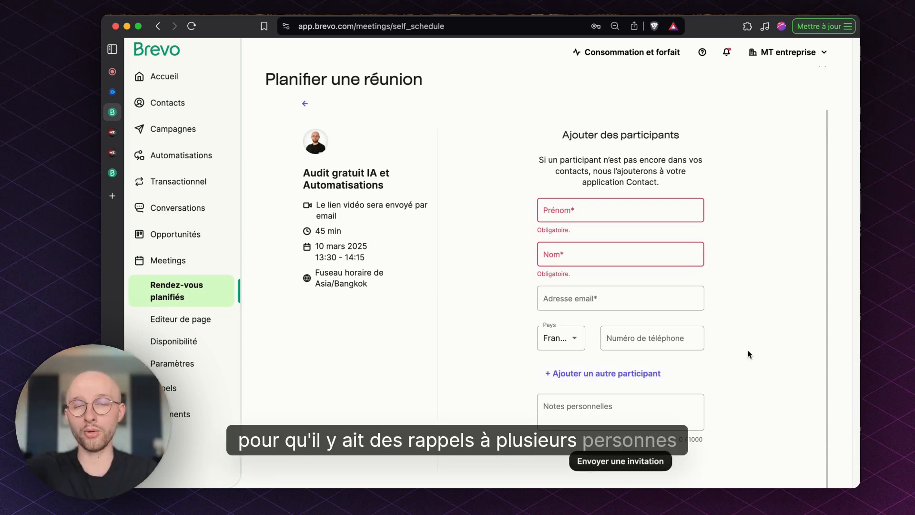
scroll(773, 353, "down", 3)
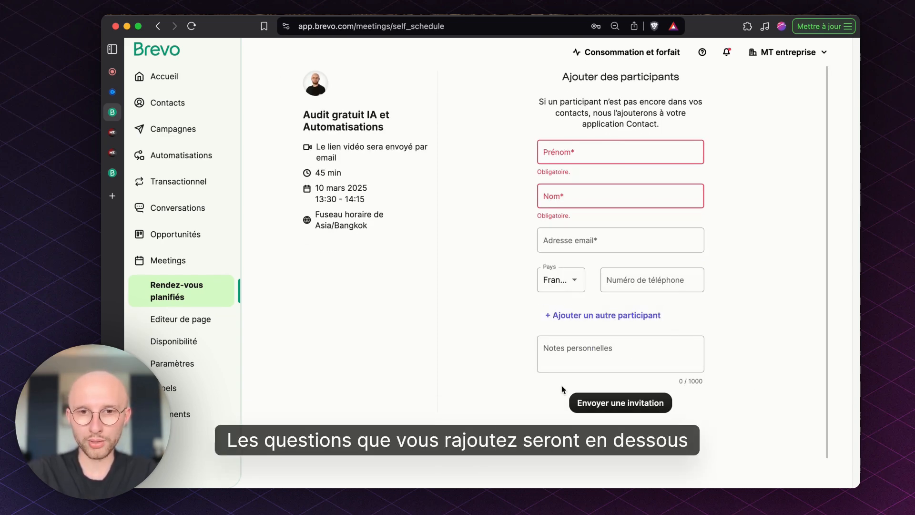
scroll(713, 342, "up", 3)
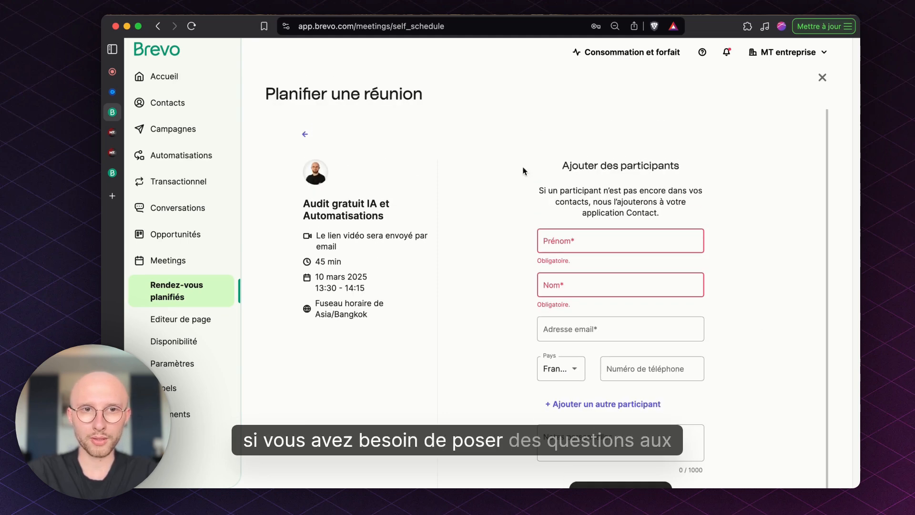
left_click(306, 134)
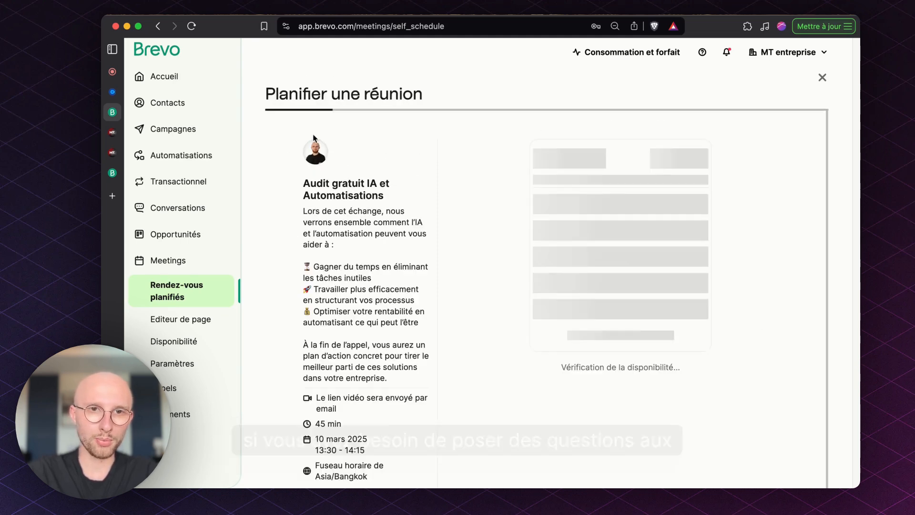
left_click(823, 78)
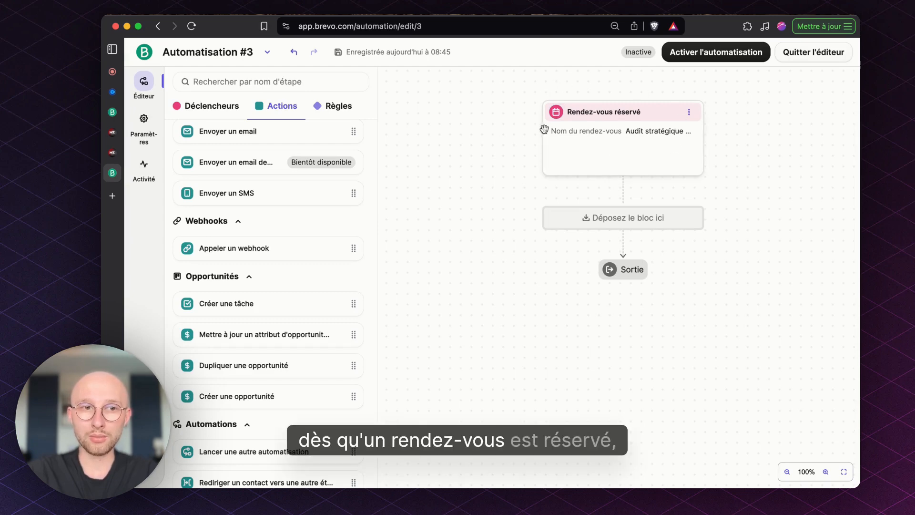
In the editor for Automatisation #3, examine the actions and rules that can follow the "Rendez-vous réservé" trigger.
scroll(286, 239, "up", 5)
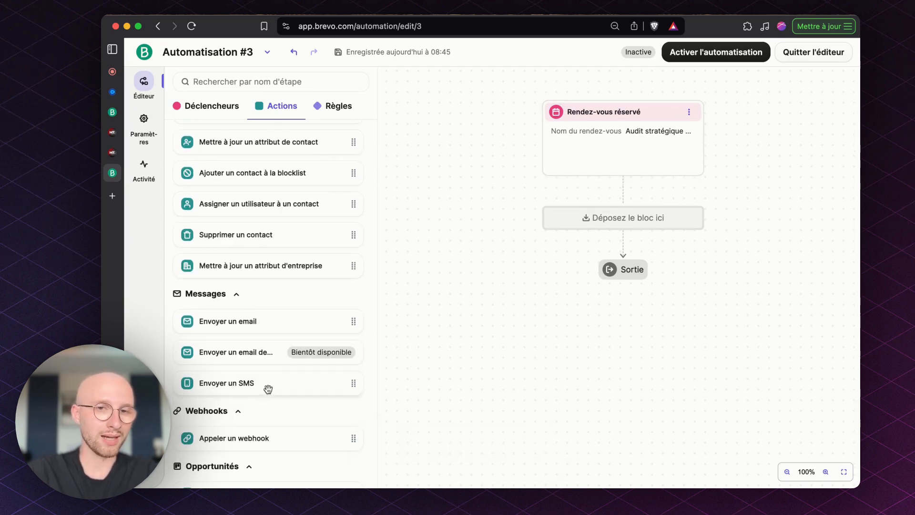
scroll(300, 323, "up", 3)
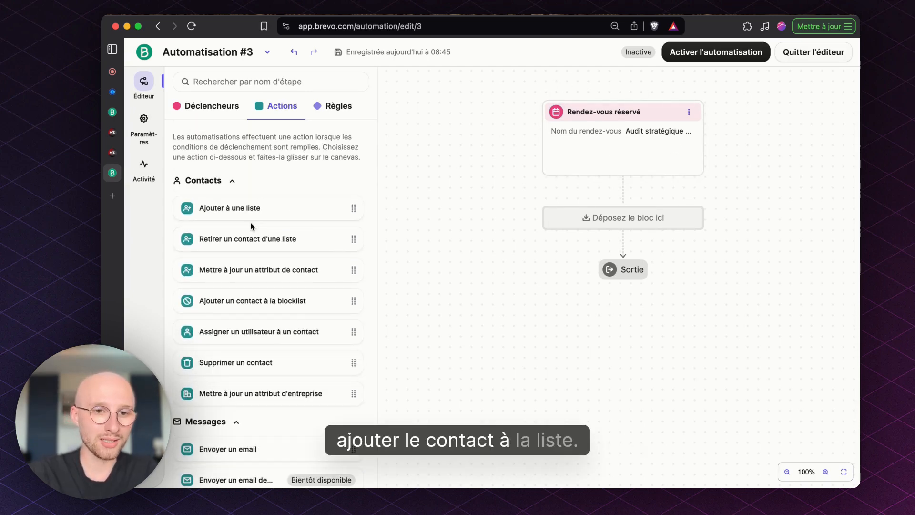
scroll(288, 241, "down", 7)
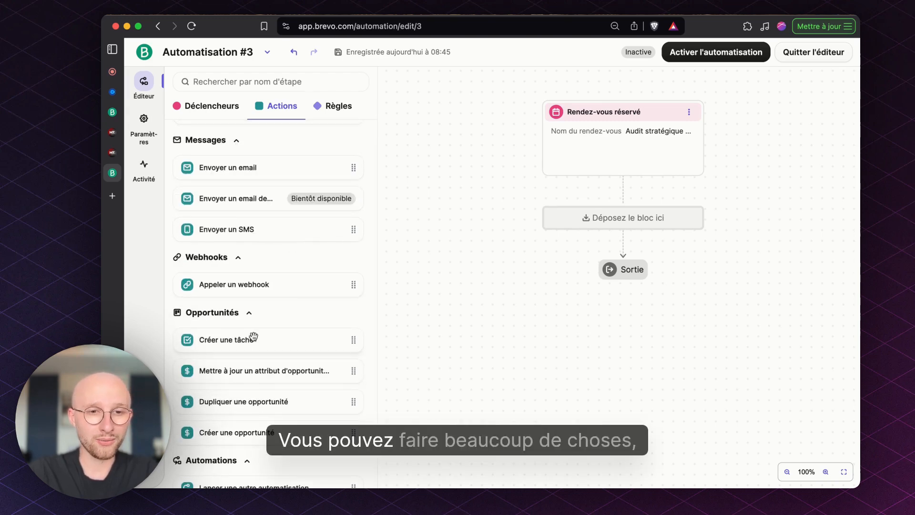
scroll(315, 322, "down", 1)
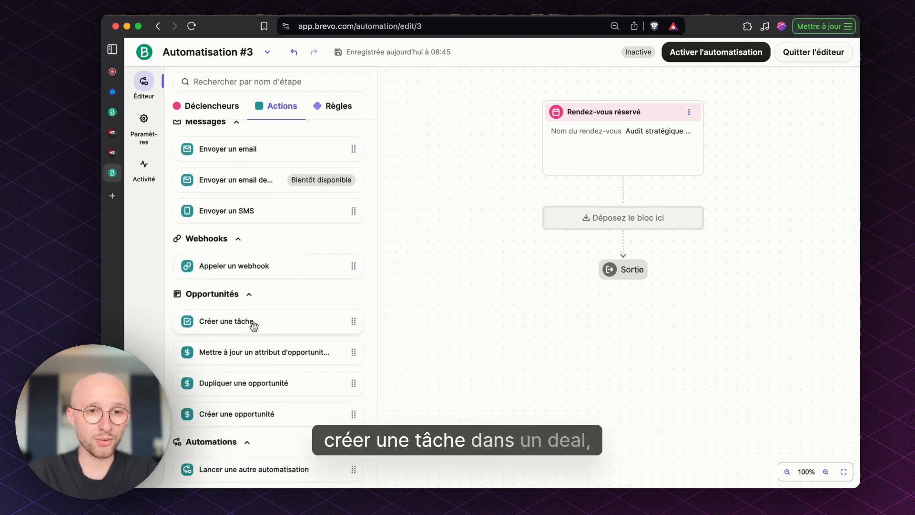
scroll(279, 323, "down", 1)
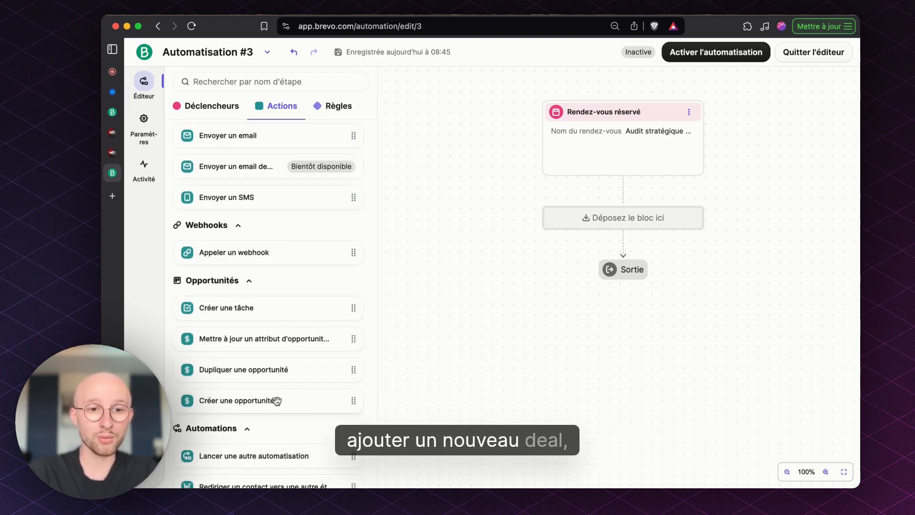
scroll(344, 359, "down", 1)
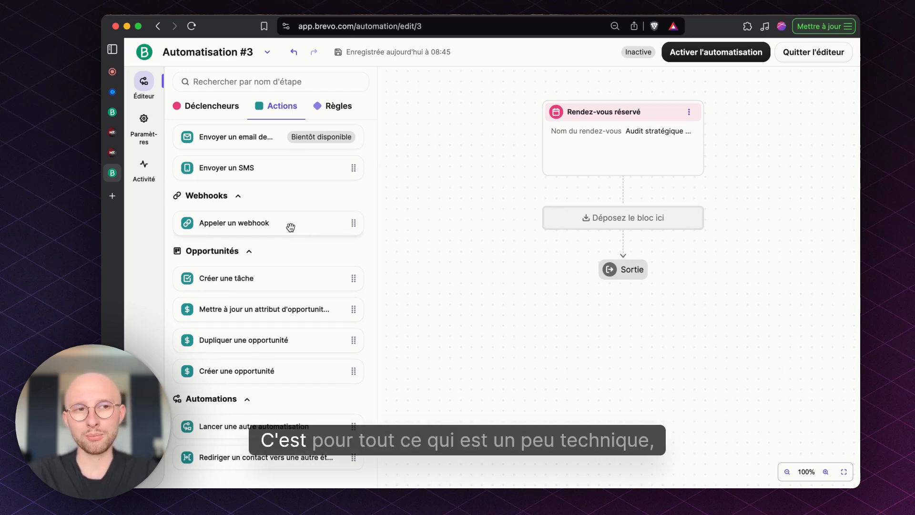
scroll(290, 228, "up", 3)
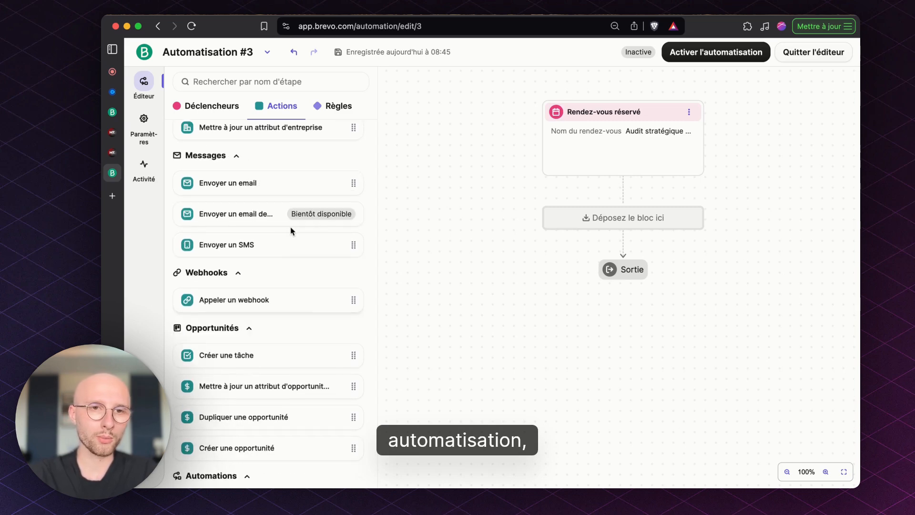
scroll(292, 234, "up", 5)
scroll(295, 239, "up", 3)
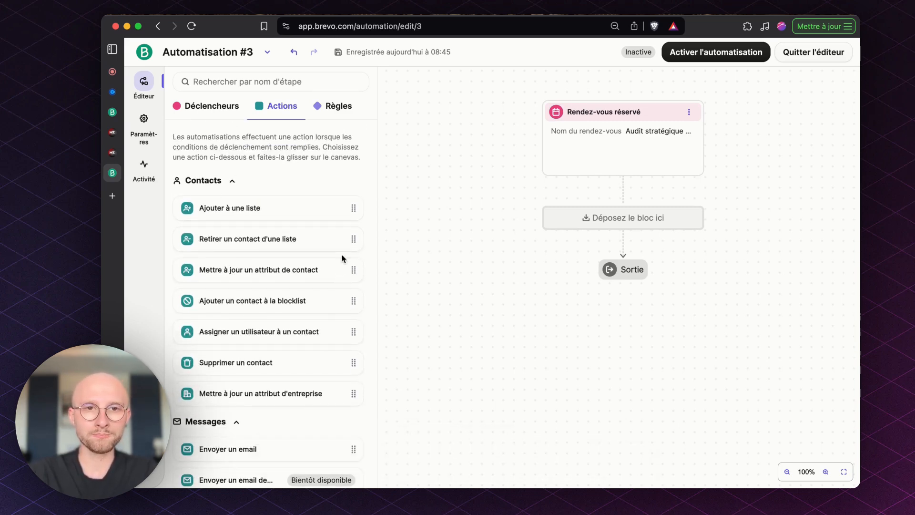
left_click(340, 108)
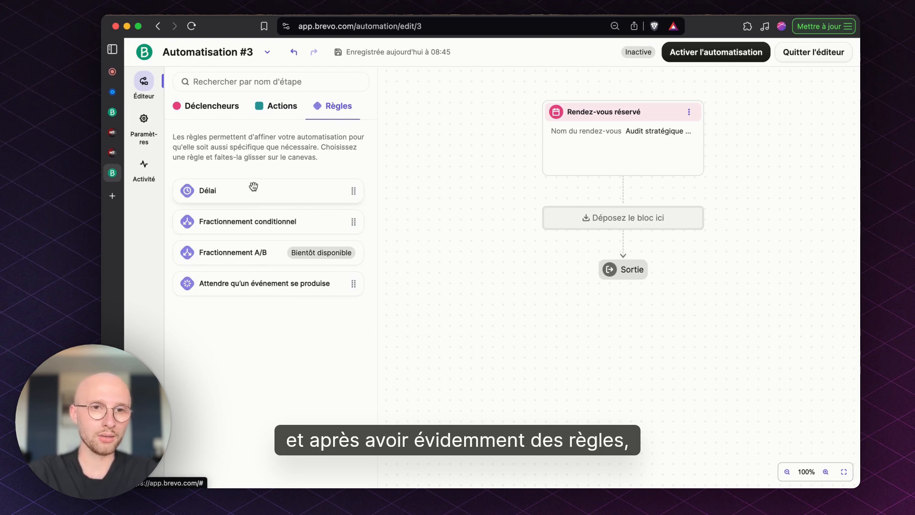
left_click(274, 105)
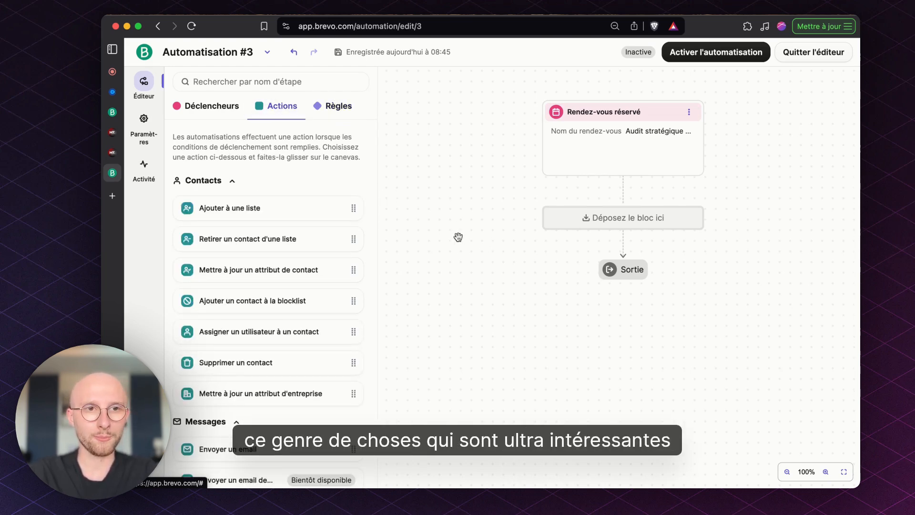